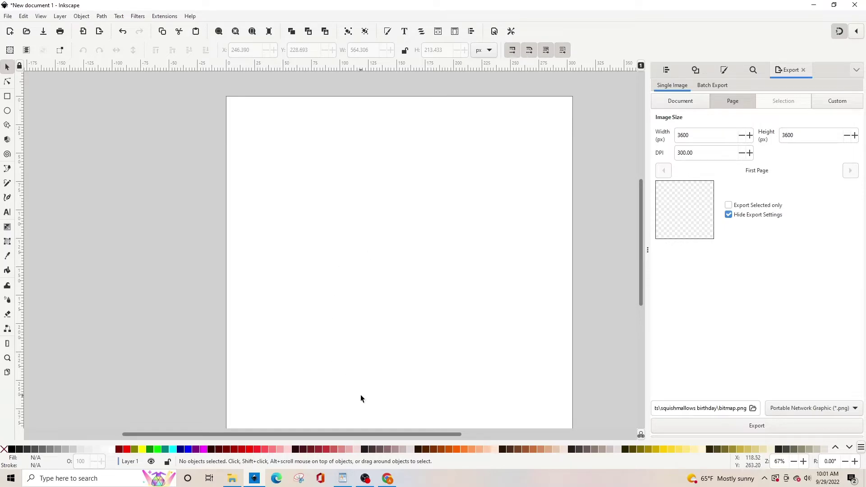
Switch from the blank Inkscape document to the Squishmallows website in Chrome.
{"action": "left_click", "coordinate": [387, 479]}
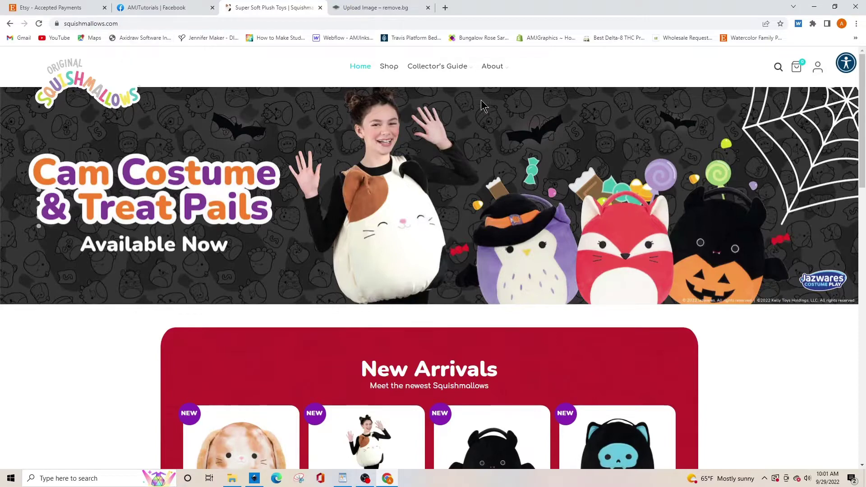
Open the Collector's Guide and scroll through its list of 25 Squishmallows.
{"action": "mouse_move", "coordinate": [444, 70]}
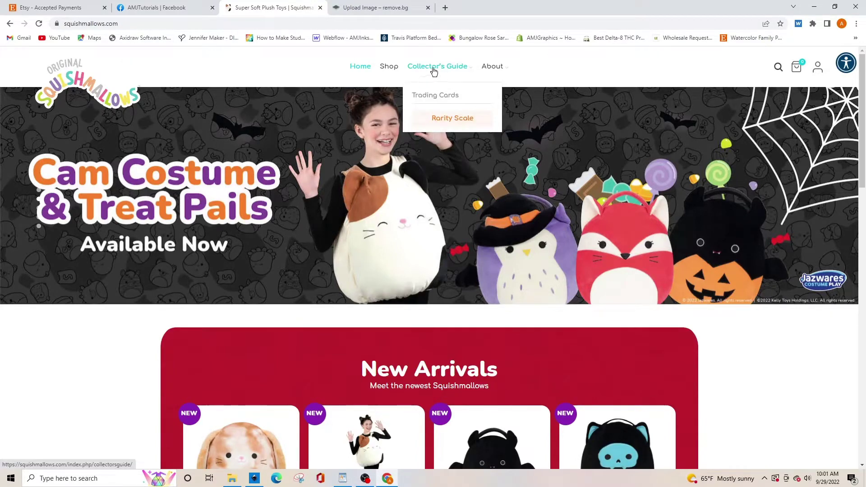
{"action": "left_click", "coordinate": [433, 71]}
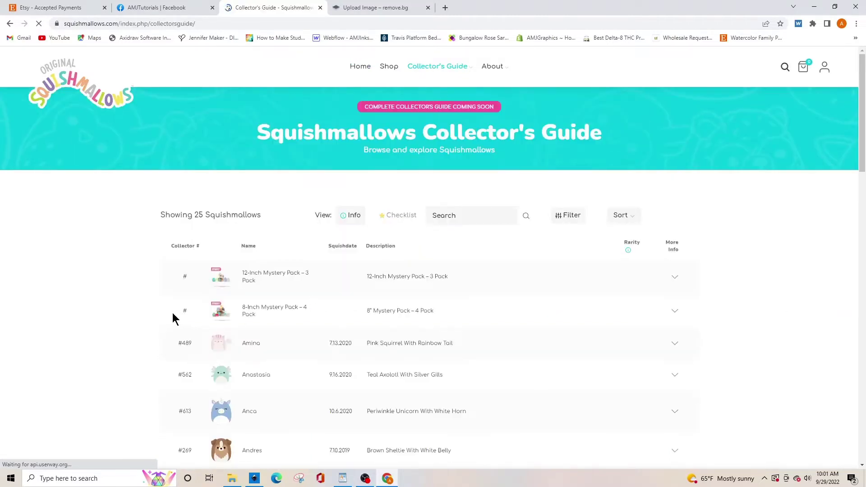
{"action": "scroll", "coordinate": [467, 301], "scroll_direction": "down", "scroll_amount": 2}
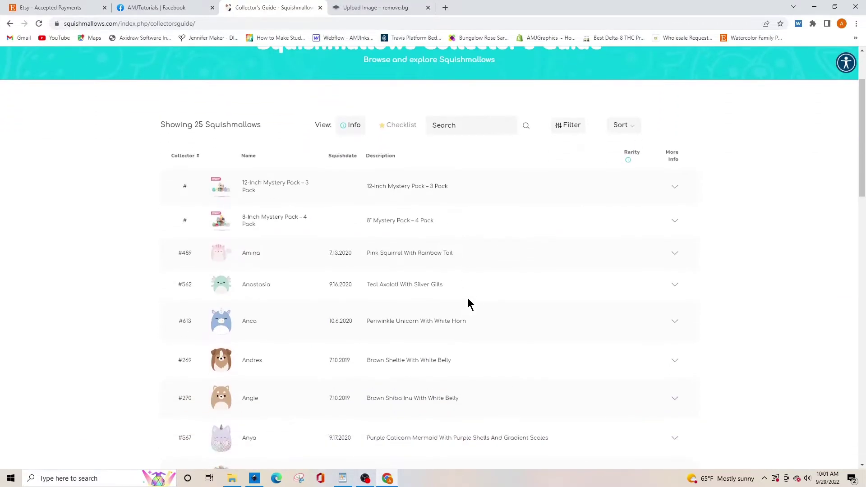
{"action": "scroll", "coordinate": [471, 302], "scroll_direction": "up", "scroll_amount": 2}
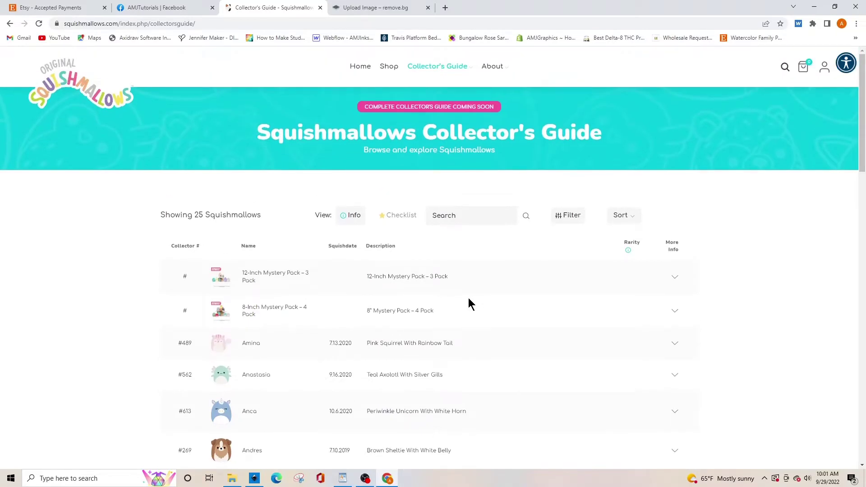
{"action": "scroll", "coordinate": [464, 298], "scroll_direction": "down", "scroll_amount": 3}
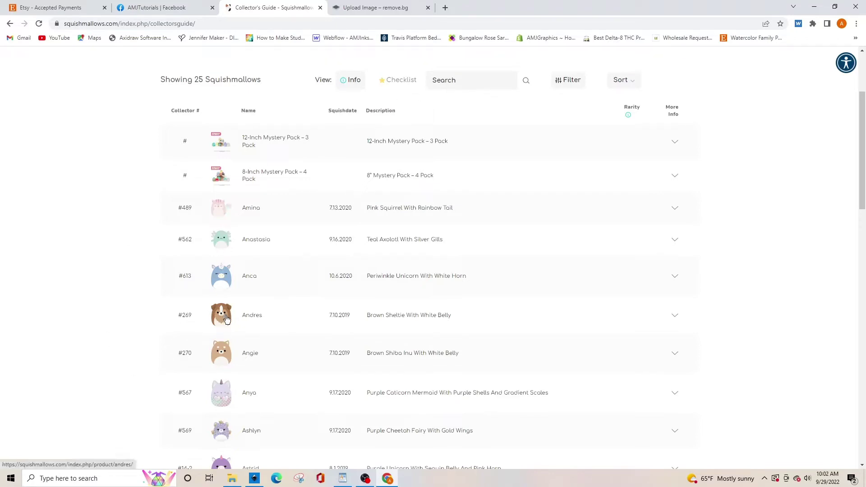
Open the Andres (#269) product page and start a rectangular screen snip of its picture.
{"action": "left_click", "coordinate": [227, 319]}
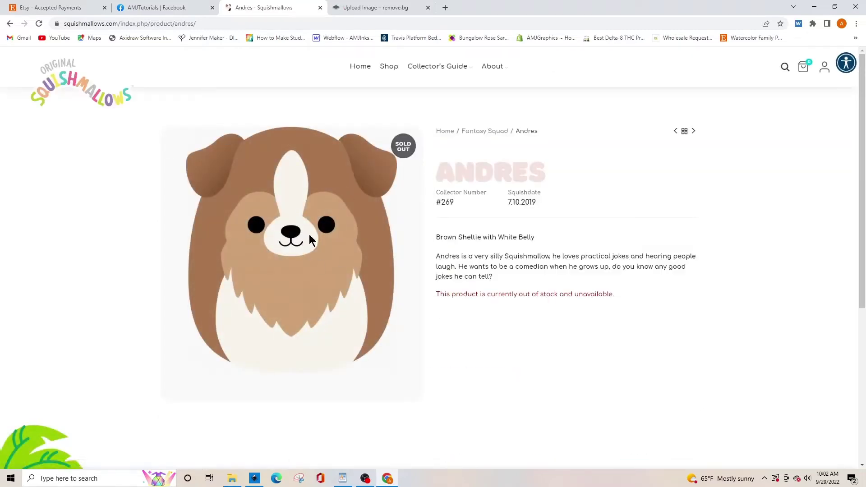
{"action": "right_click", "coordinate": [282, 216]}
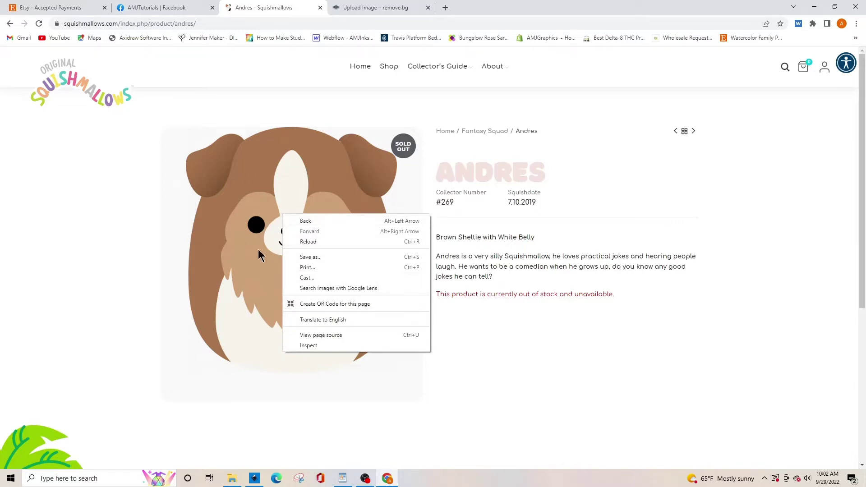
{"action": "left_click", "coordinate": [131, 234]}
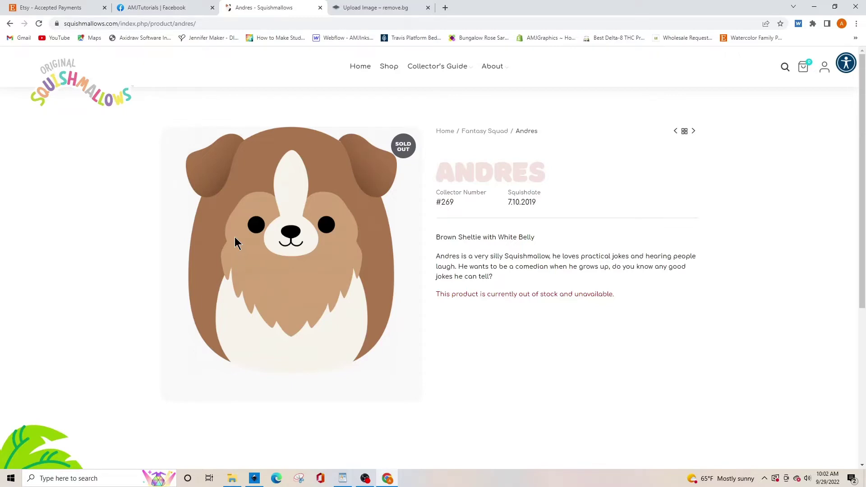
{"action": "right_click", "coordinate": [274, 227]}
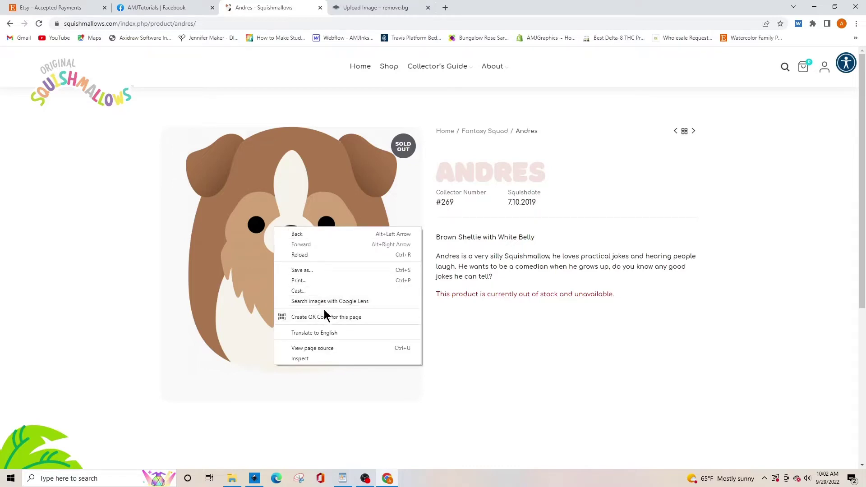
{"action": "left_click", "coordinate": [227, 287]}
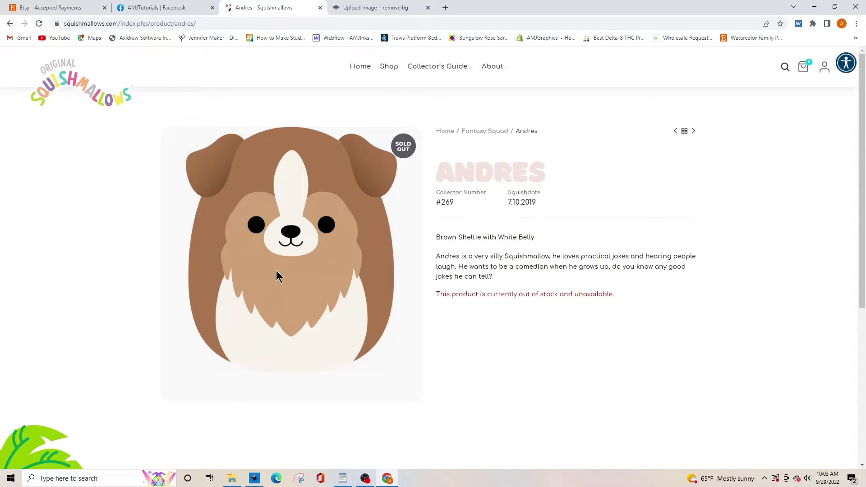
{"action": "key", "text": "super+shift+s"}
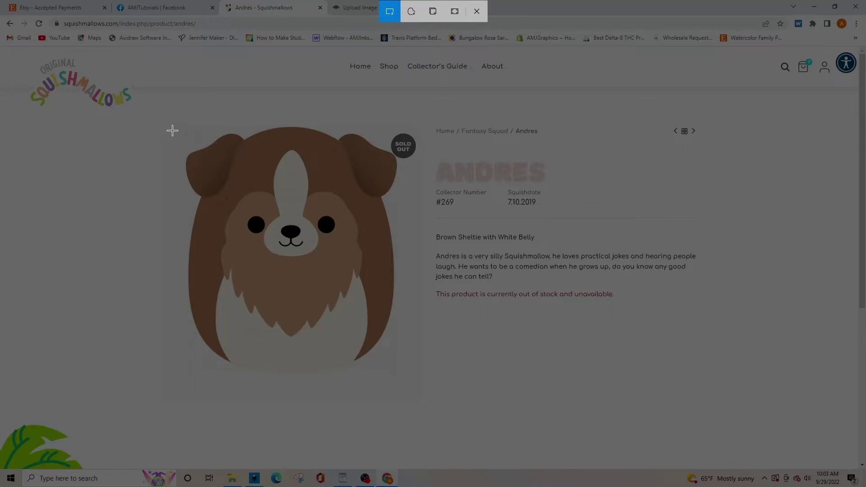
Snip the Andres dog picture, retake the snip, and open the new one in the editor.
{"action": "left_click_drag", "start_coordinate": [171, 128], "coordinate": [406, 377]}
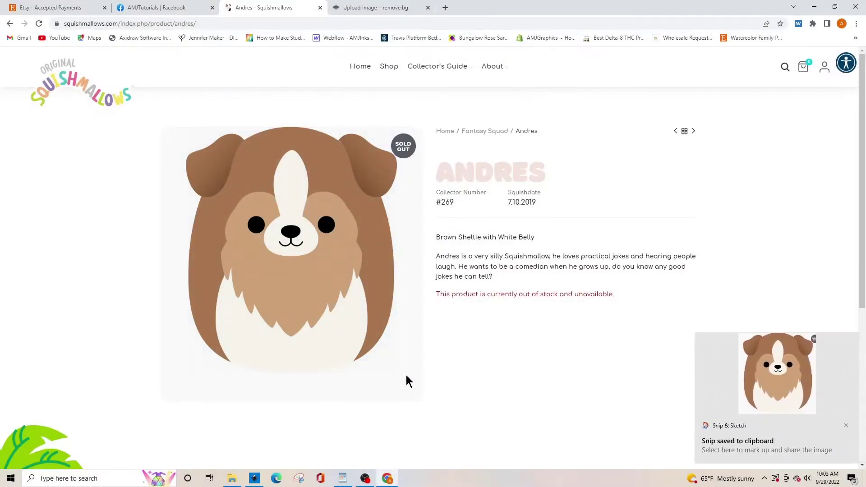
{"action": "left_click", "coordinate": [784, 371]}
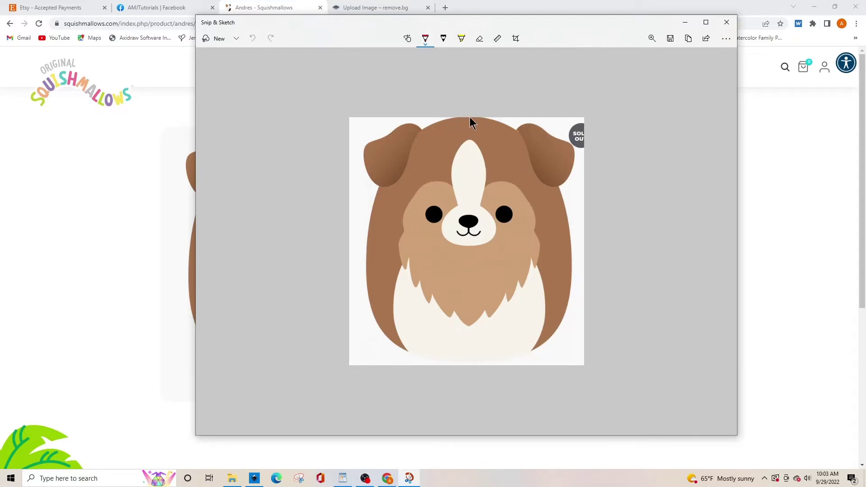
{"action": "left_click", "coordinate": [731, 22]}
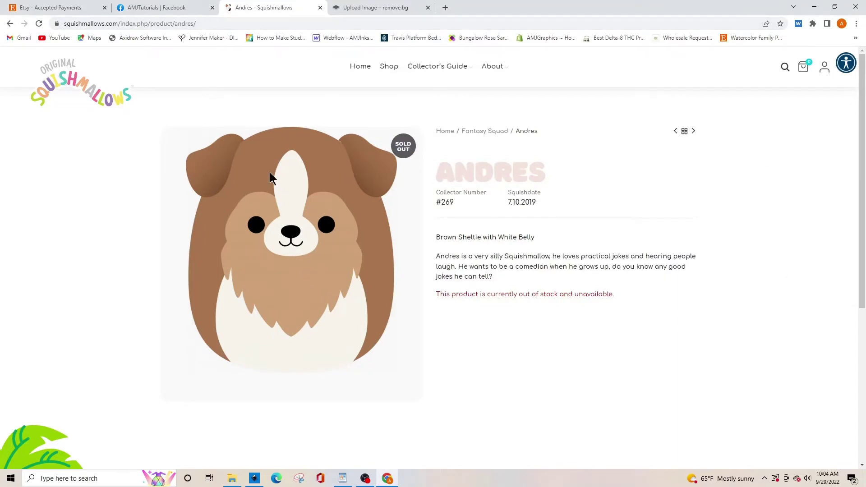
{"action": "key", "text": "shift+super+s"}
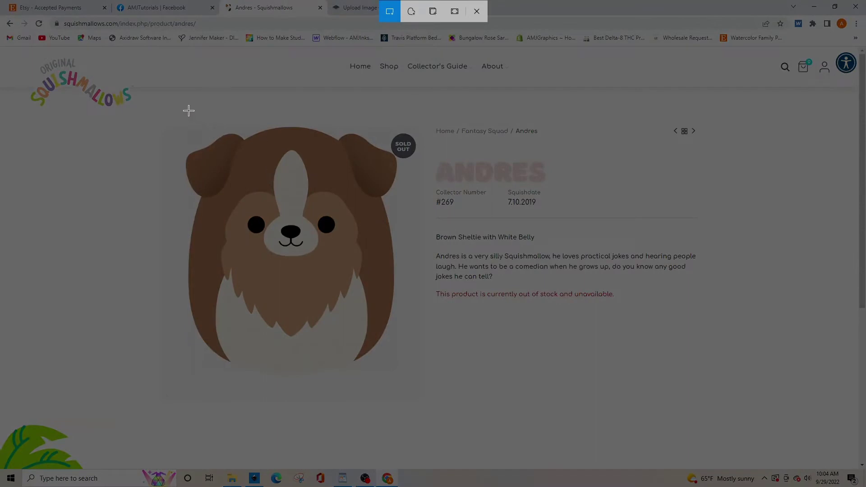
{"action": "mouse_move", "coordinate": [180, 115]}
{"action": "left_mouse_down"}
{"action": "mouse_move", "coordinate": [261, 235]}
{"action": "mouse_move", "coordinate": [367, 330]}
{"action": "mouse_move", "coordinate": [403, 378]}
{"action": "left_mouse_up"}
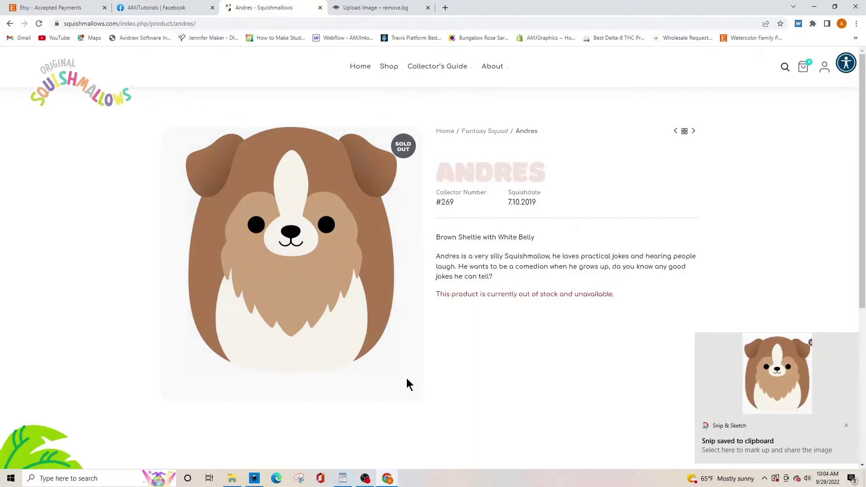
{"action": "left_click", "coordinate": [804, 380]}
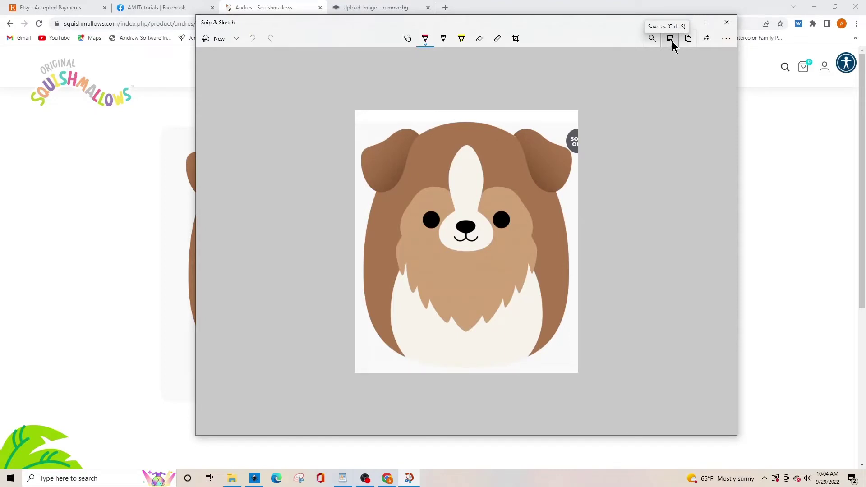
Save the snip as 'brown dog Squishmallow' PNG in Documents and close Snip & Sketch.
{"action": "left_click", "coordinate": [671, 39]}
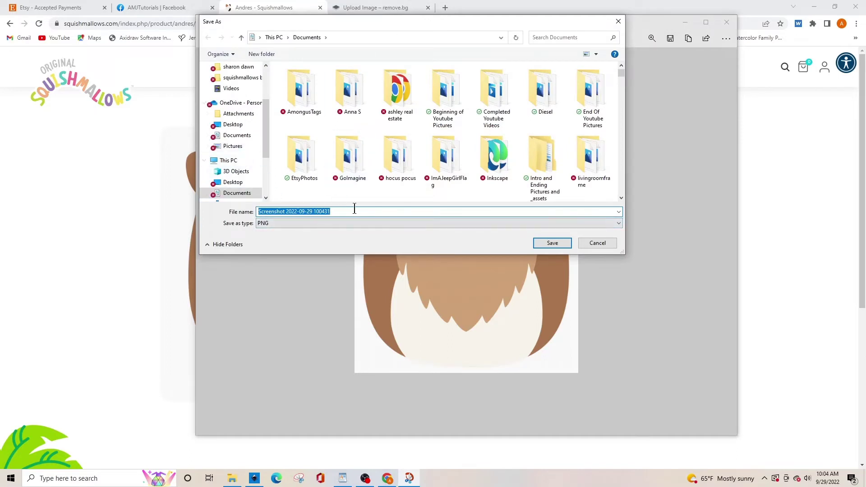
{"action": "type", "text": "brown dog Squishmallow"}
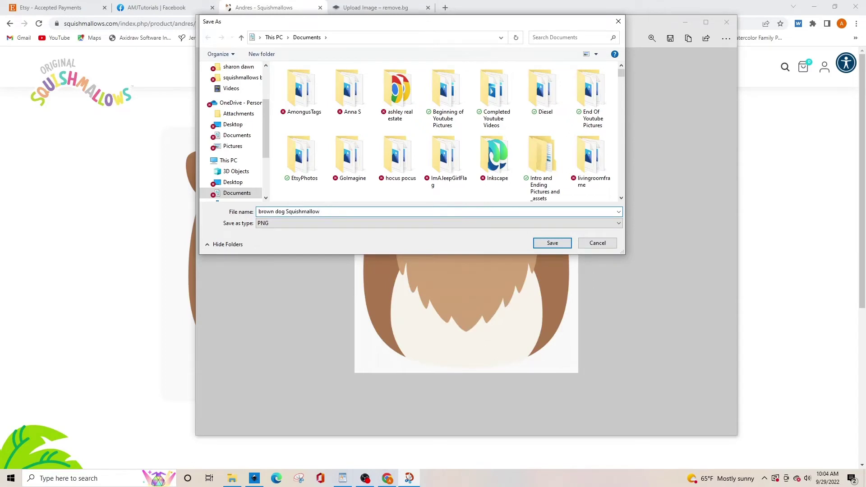
{"action": "key", "text": "Return"}
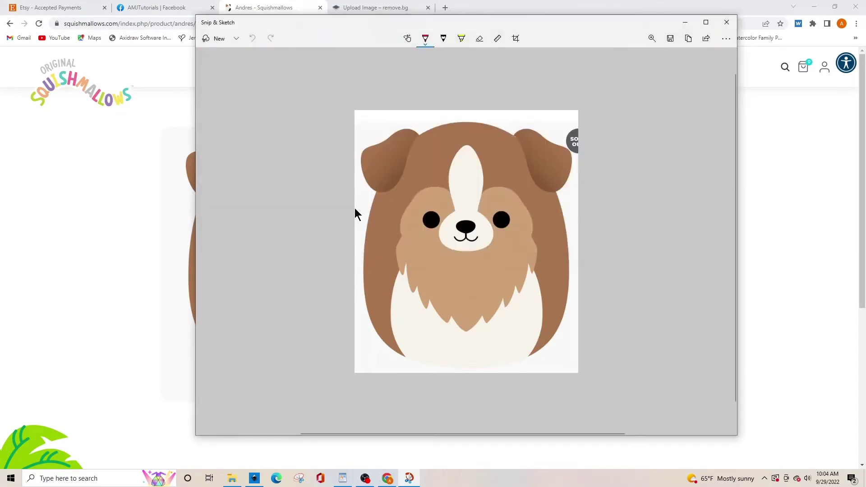
{"action": "left_click", "coordinate": [727, 23]}
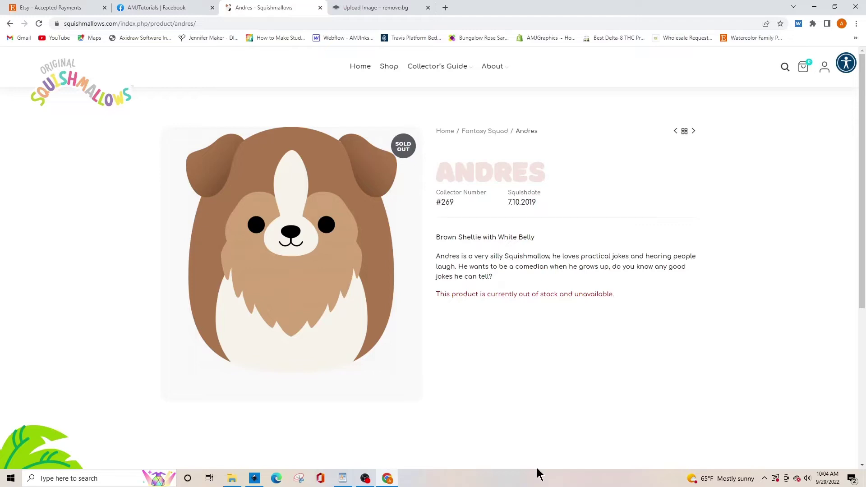
Upload 'brown dog Squishmallow.png' from Documents to remove.bg to strip its background.
{"action": "left_click", "coordinate": [378, 6]}
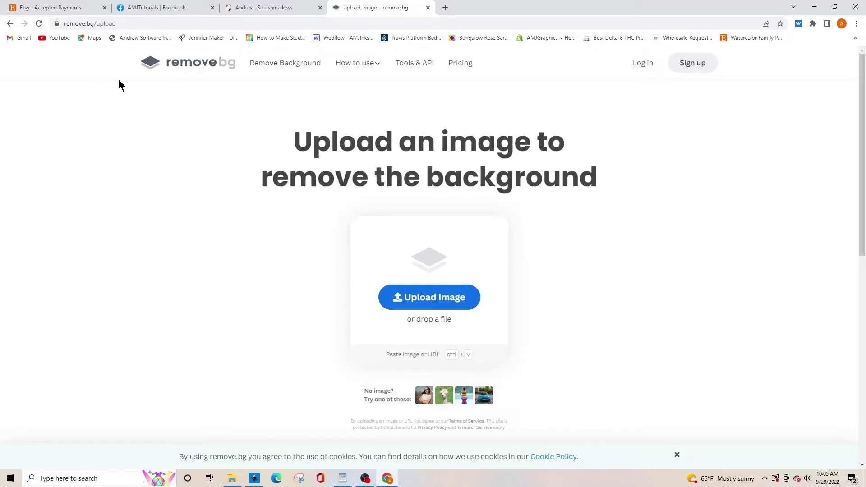
{"action": "left_click", "coordinate": [420, 306]}
{"action": "left_click", "coordinate": [103, 323]}
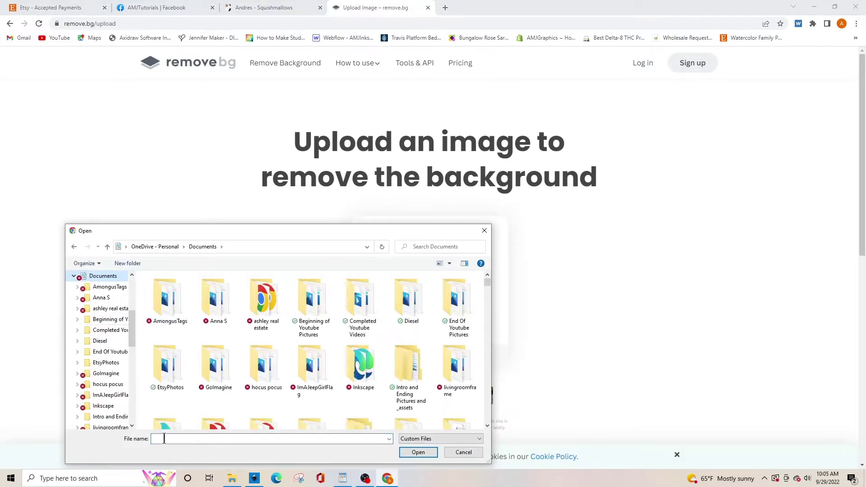
{"action": "left_click", "coordinate": [197, 438]}
{"action": "type", "text": "brown"}
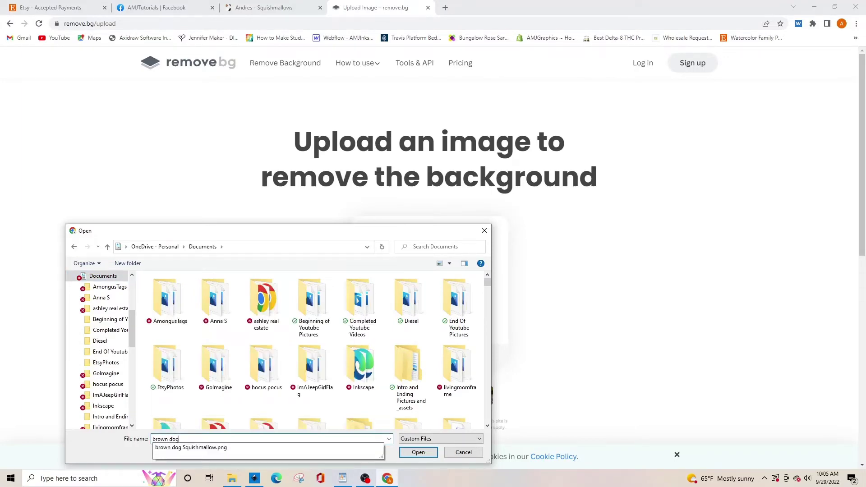
{"action": "type", "text": " dog"}
{"action": "key", "text": "Down"}
{"action": "key", "text": "Return"}
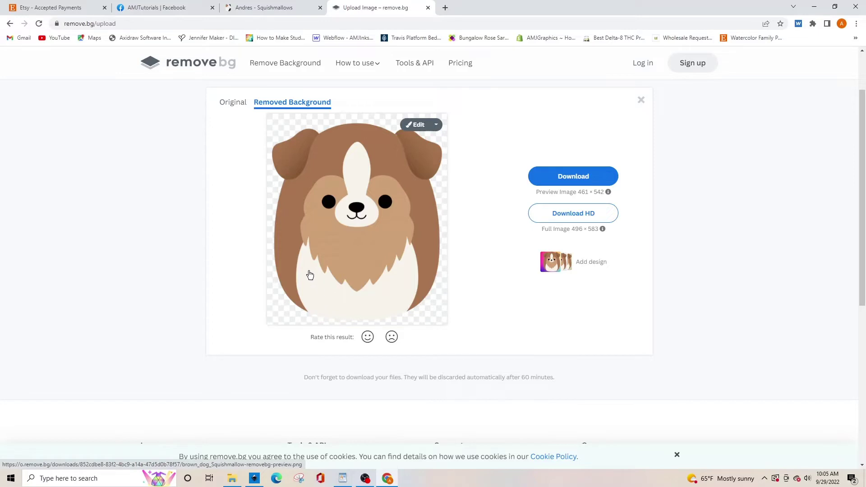
In the remove.bg editor, restore the top-right corner and erase the SOLD OUT badge.
{"action": "left_click", "coordinate": [418, 126]}
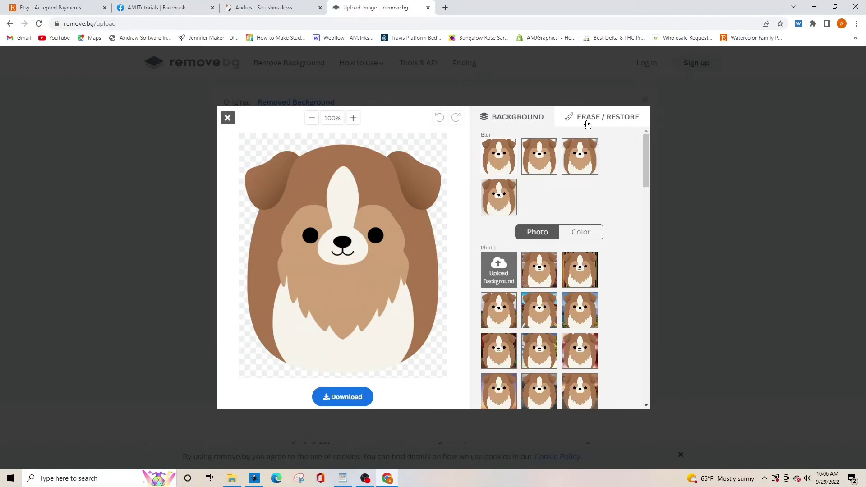
{"action": "left_click", "coordinate": [604, 120]}
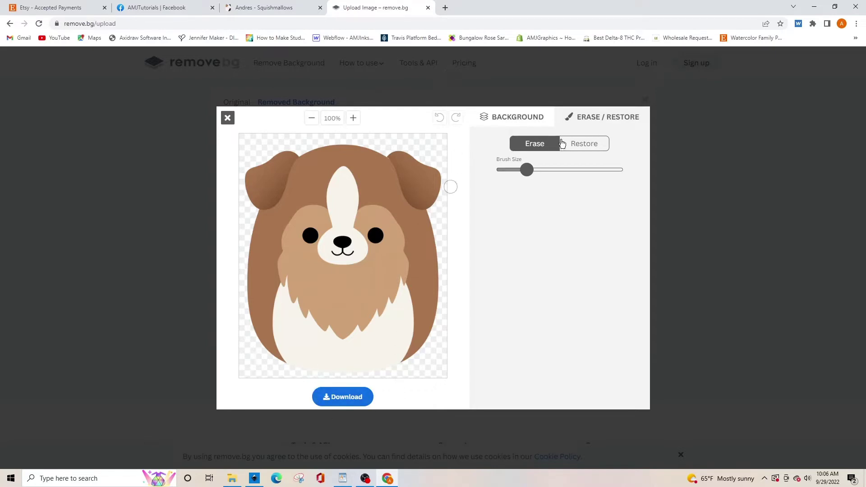
{"action": "left_click", "coordinate": [574, 147]}
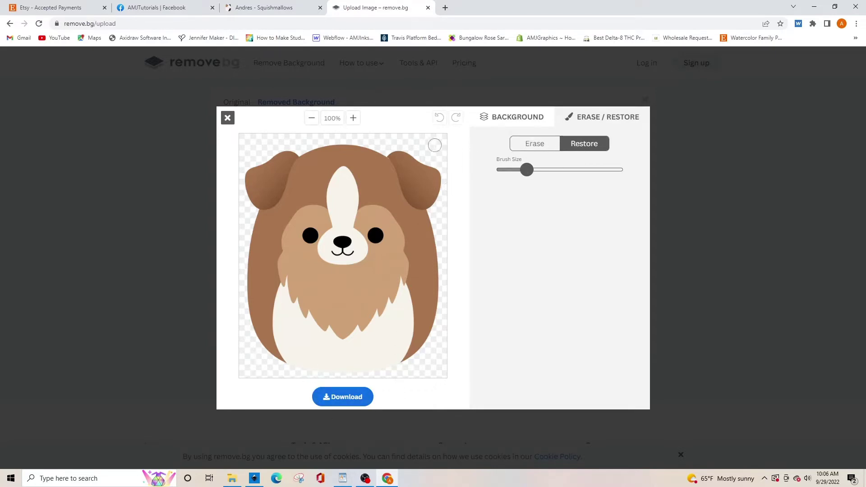
{"action": "mouse_move", "coordinate": [434, 144]}
{"action": "left_mouse_down"}
{"action": "mouse_move", "coordinate": [441, 153]}
{"action": "mouse_move", "coordinate": [441, 134]}
{"action": "mouse_move", "coordinate": [446, 166]}
{"action": "left_mouse_up"}
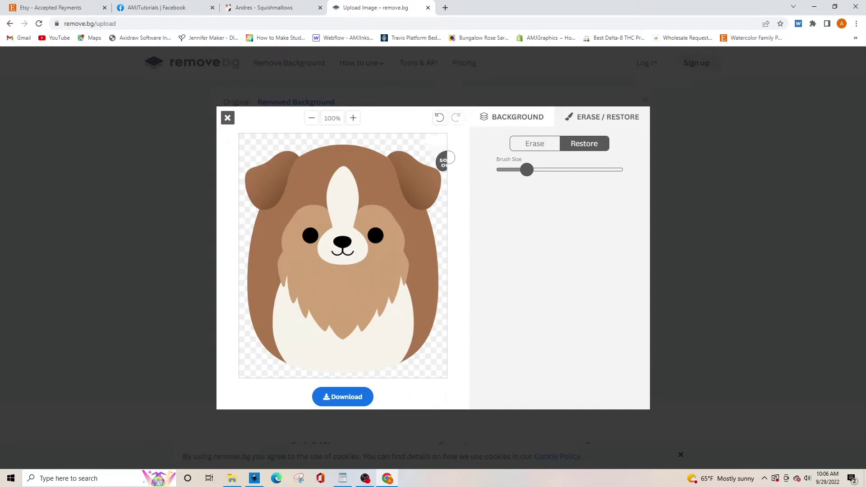
{"action": "left_click", "coordinate": [530, 145]}
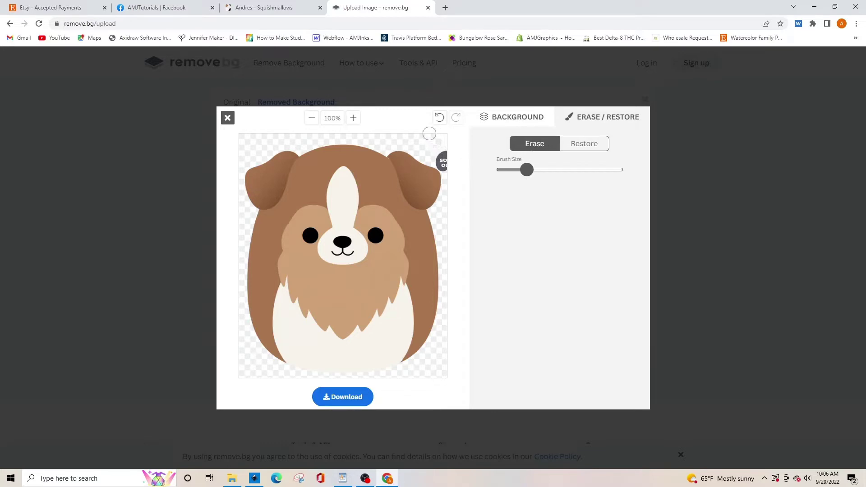
{"action": "mouse_move", "coordinate": [437, 152]}
{"action": "left_mouse_down"}
{"action": "mouse_move", "coordinate": [442, 164]}
{"action": "mouse_move", "coordinate": [451, 158]}
{"action": "left_mouse_up"}
Restore the dog's white forehead stripe and bring up the download options.
{"action": "left_click_drag", "start_coordinate": [341, 189], "coordinate": [343, 206]}
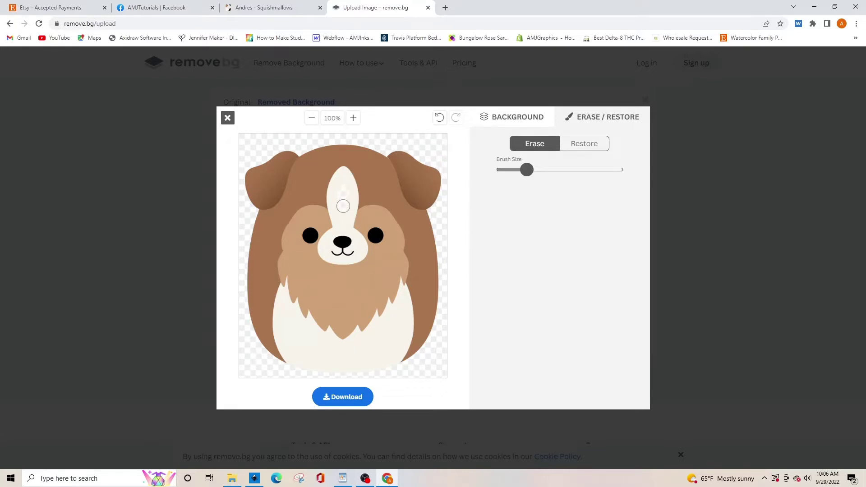
{"action": "left_click", "coordinate": [573, 149]}
{"action": "mouse_move", "coordinate": [342, 188]}
{"action": "left_mouse_down"}
{"action": "mouse_move", "coordinate": [335, 209]}
{"action": "mouse_move", "coordinate": [337, 187]}
{"action": "mouse_move", "coordinate": [344, 204]}
{"action": "mouse_move", "coordinate": [350, 198]}
{"action": "mouse_move", "coordinate": [349, 216]}
{"action": "mouse_move", "coordinate": [340, 175]}
{"action": "left_mouse_up"}
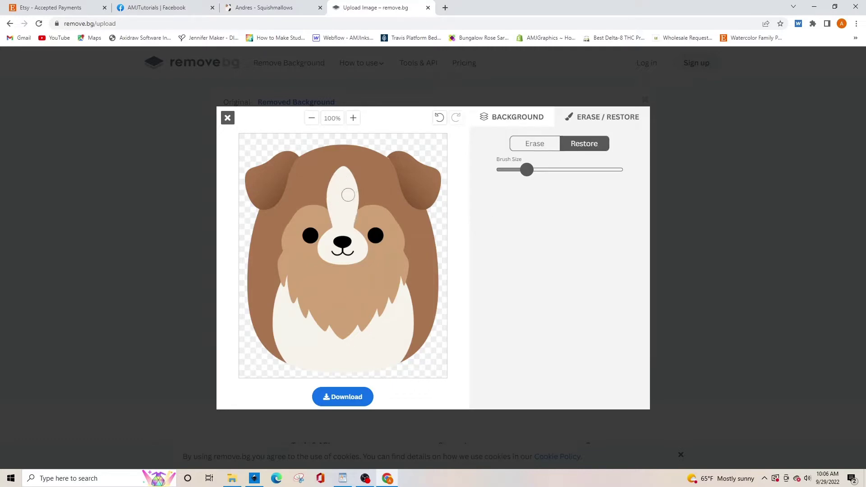
{"action": "left_click", "coordinate": [346, 396]}
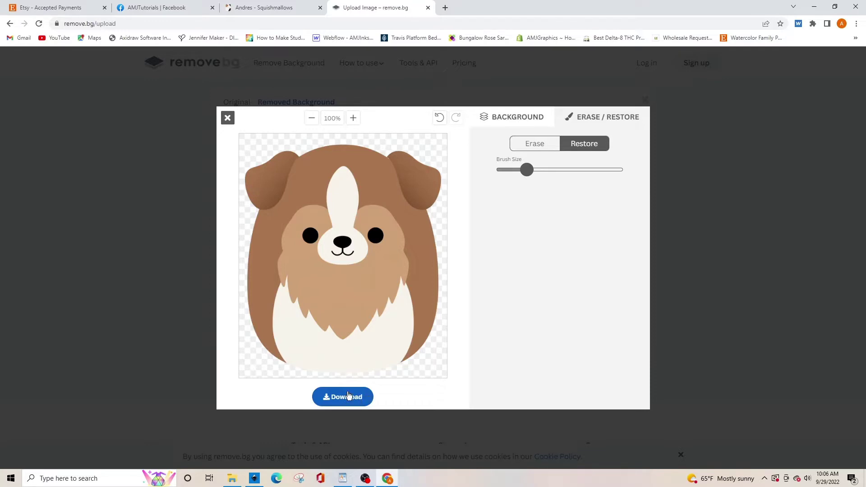
{"action": "left_click", "coordinate": [347, 397]}
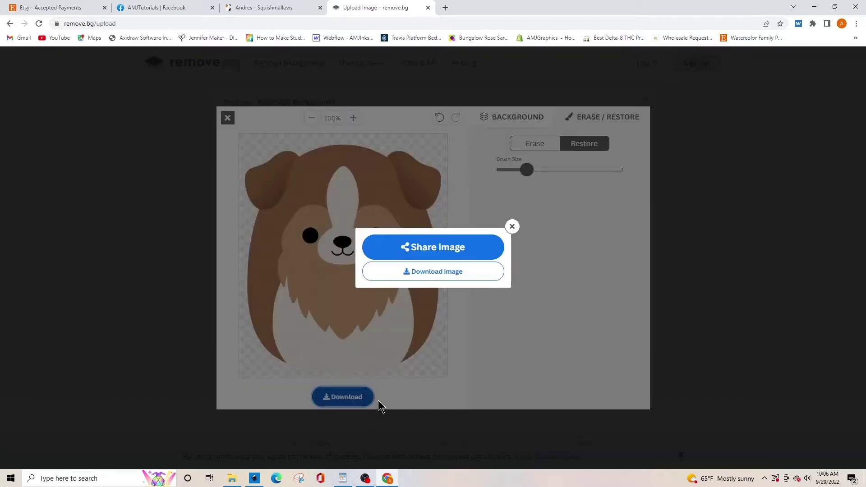
Download the cutout and rename it 'brown dog squishmallow' in the Downloads folder.
{"action": "left_click", "coordinate": [456, 272]}
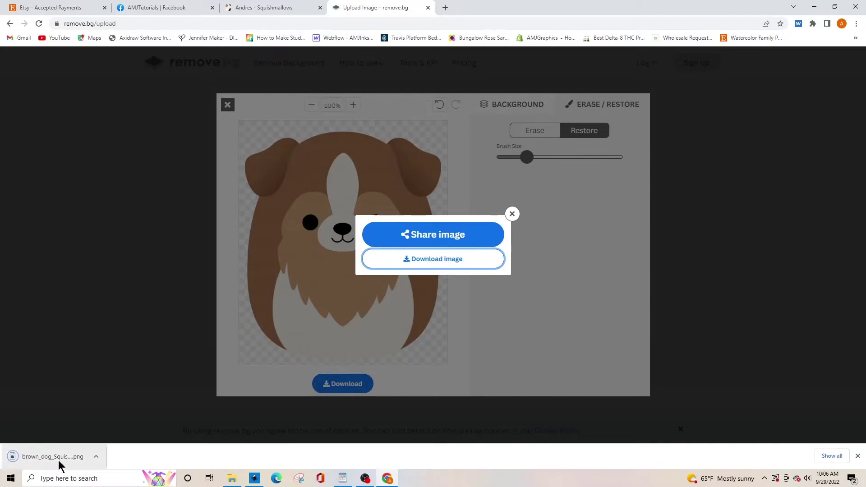
{"action": "right_click", "coordinate": [59, 465]}
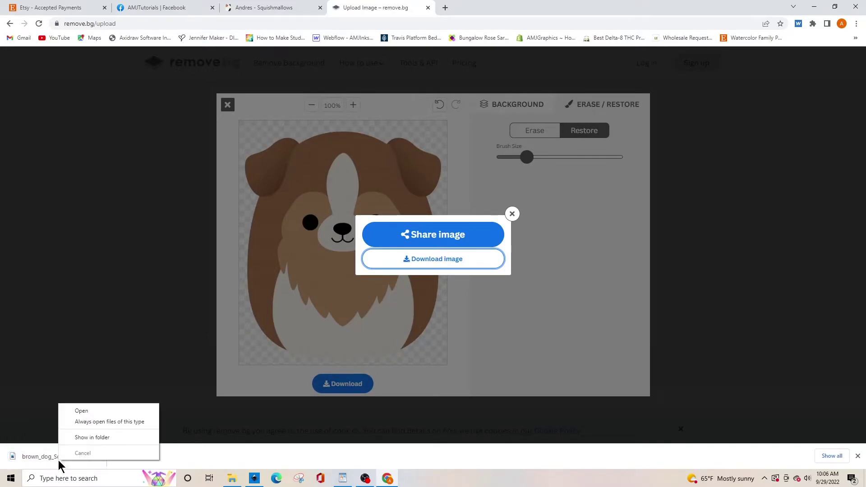
{"action": "left_click", "coordinate": [88, 444]}
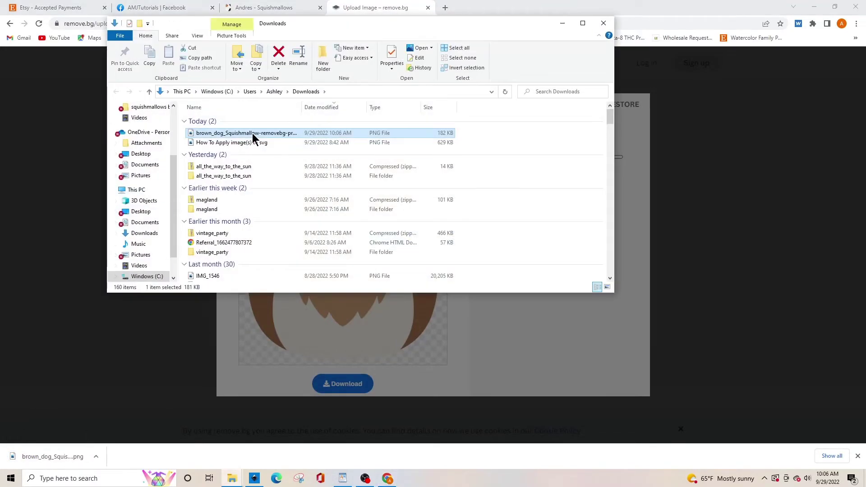
{"action": "right_click", "coordinate": [253, 134]}
{"action": "left_click", "coordinate": [299, 387]}
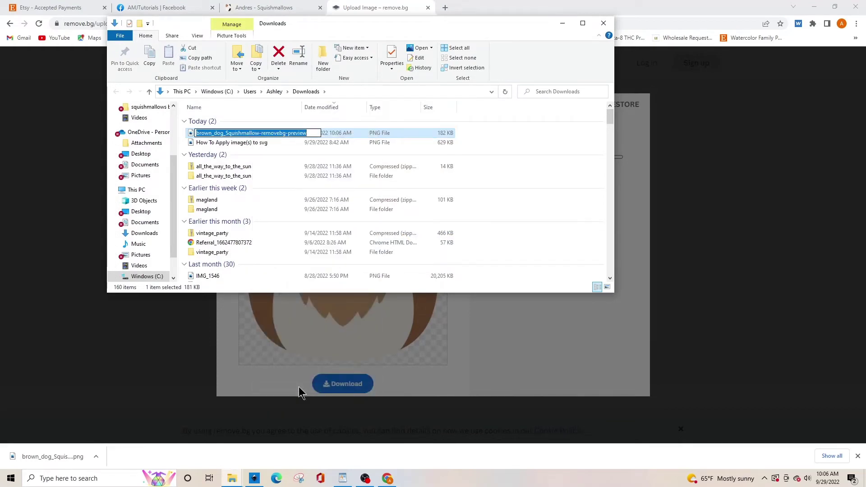
{"action": "type", "text": "brown dog squishmallow"}
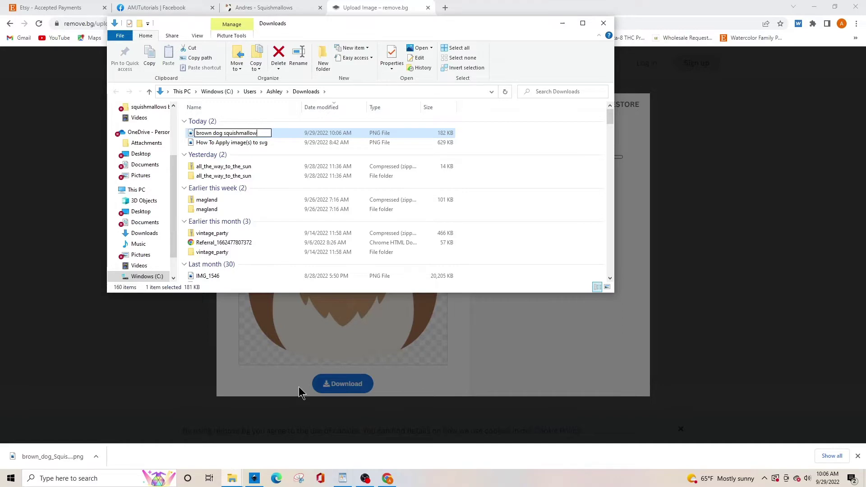
{"action": "left_click", "coordinate": [292, 134]}
Move the file into Documents, replacing the existing copy.
{"action": "left_click_drag", "start_coordinate": [172, 184], "coordinate": [174, 120]}
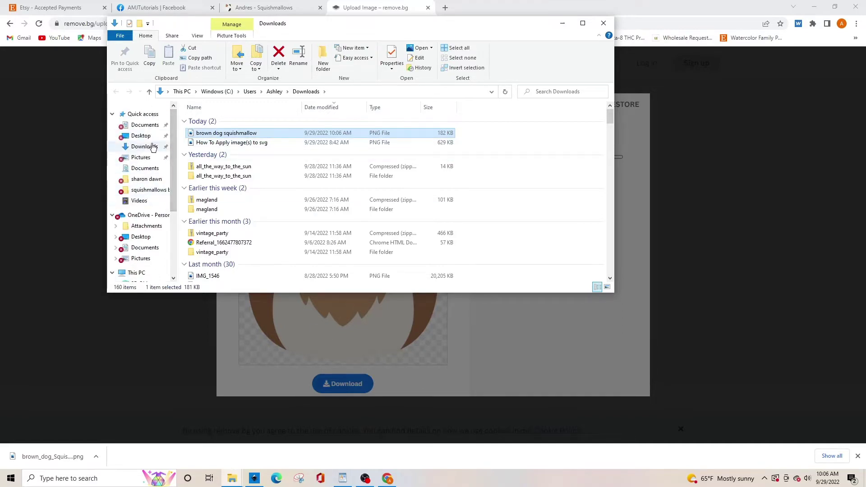
{"action": "left_click_drag", "start_coordinate": [250, 135], "coordinate": [156, 170]}
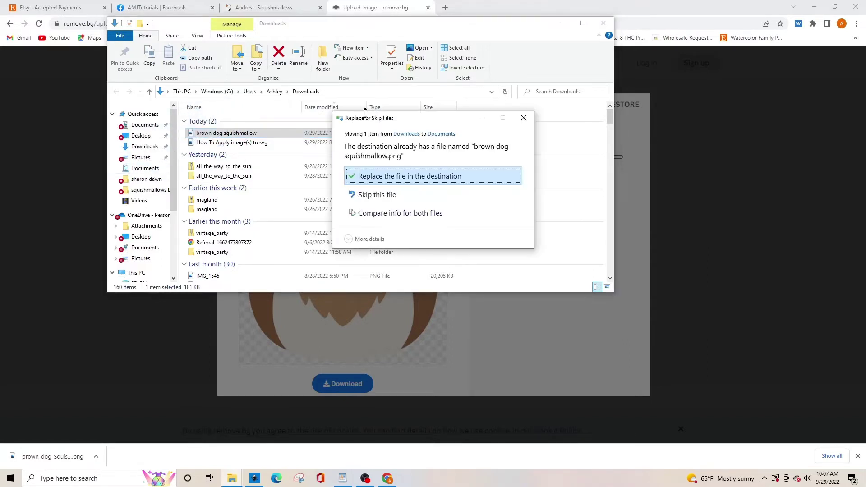
{"action": "left_click", "coordinate": [405, 180]}
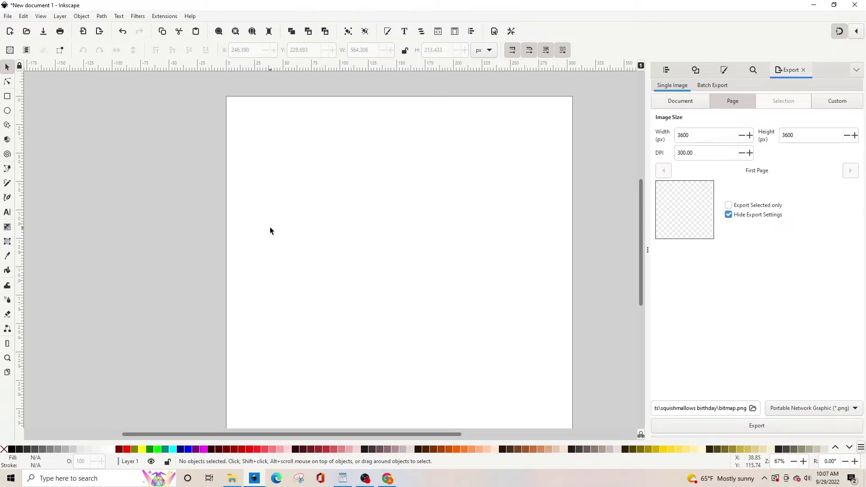
Draw a rectangle and set its size to W 675 × H 925 px.
{"action": "left_click", "coordinate": [7, 98]}
{"action": "left_click_drag", "start_coordinate": [288, 121], "coordinate": [485, 390]}
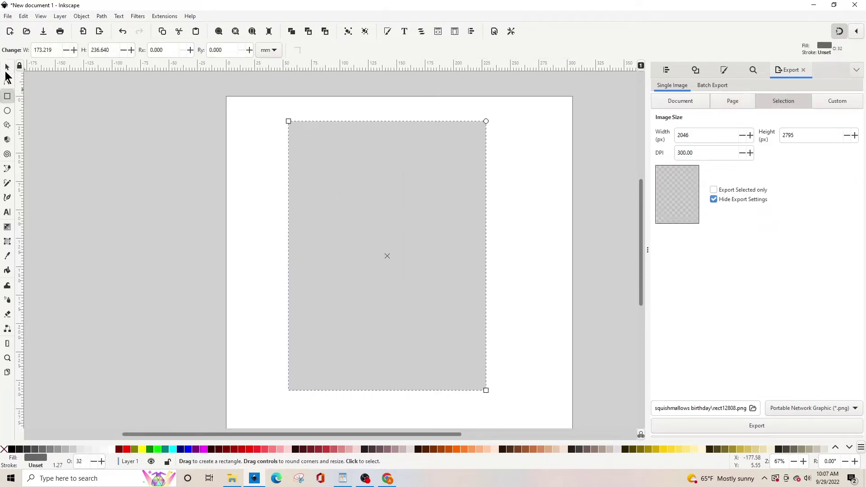
{"action": "key", "text": "s"}
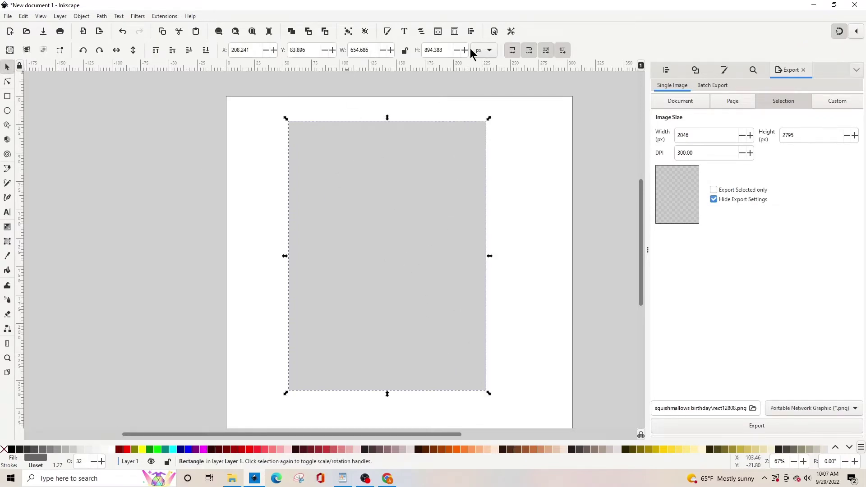
{"action": "left_click_drag", "start_coordinate": [361, 50], "coordinate": [375, 49]}
{"action": "type", "text": "675"}
{"action": "left_click", "coordinate": [439, 49]}
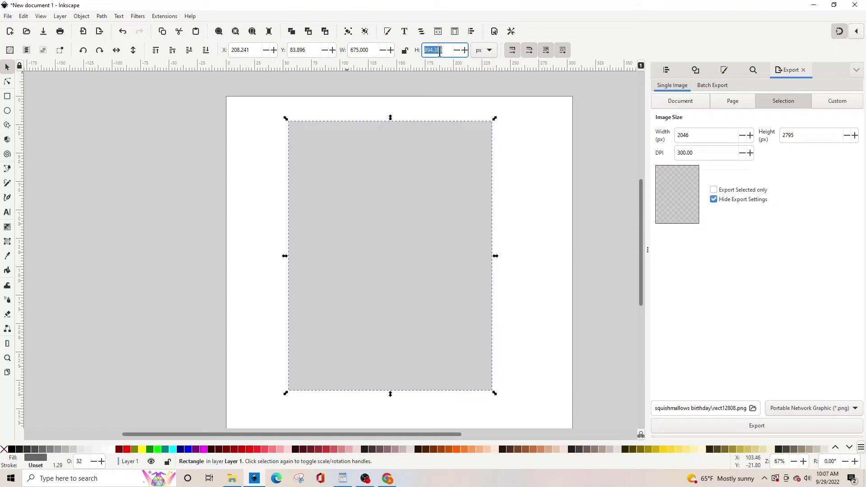
{"action": "type", "text": "925"}
{"action": "key", "text": "Return"}
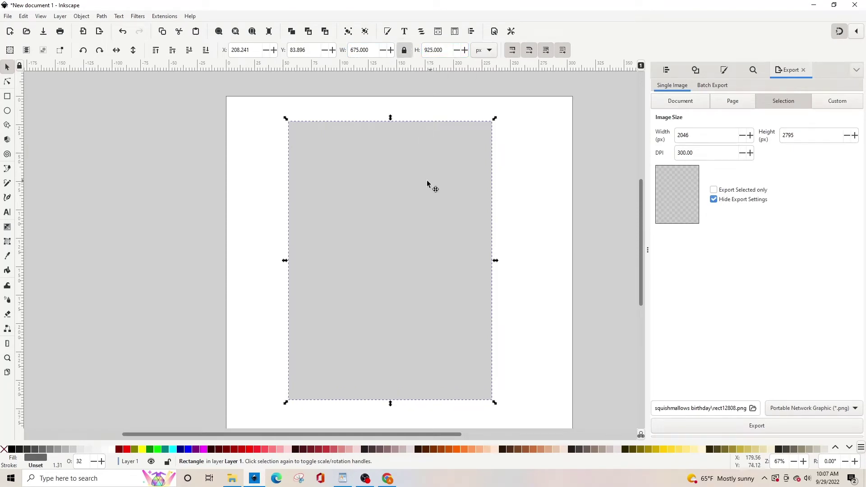
Move the grey rectangle to the page's top-left corner and reselect it.
{"action": "left_click_drag", "start_coordinate": [423, 184], "coordinate": [383, 172]}
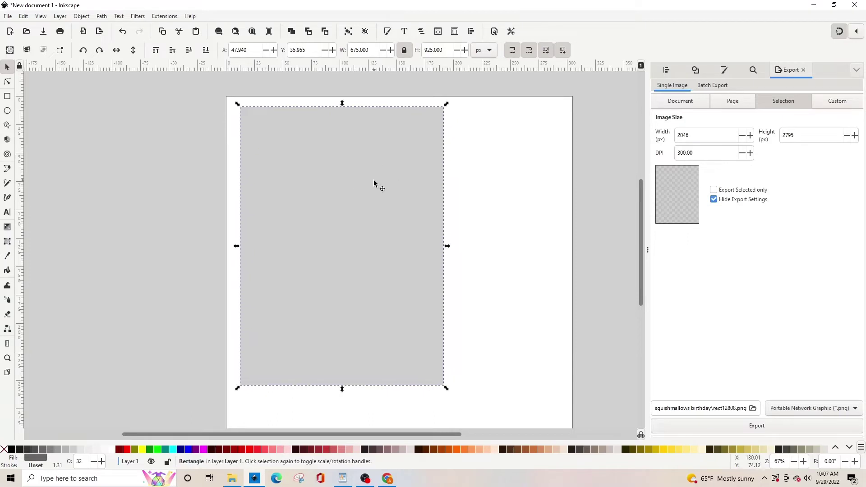
{"action": "left_click", "coordinate": [66, 153]}
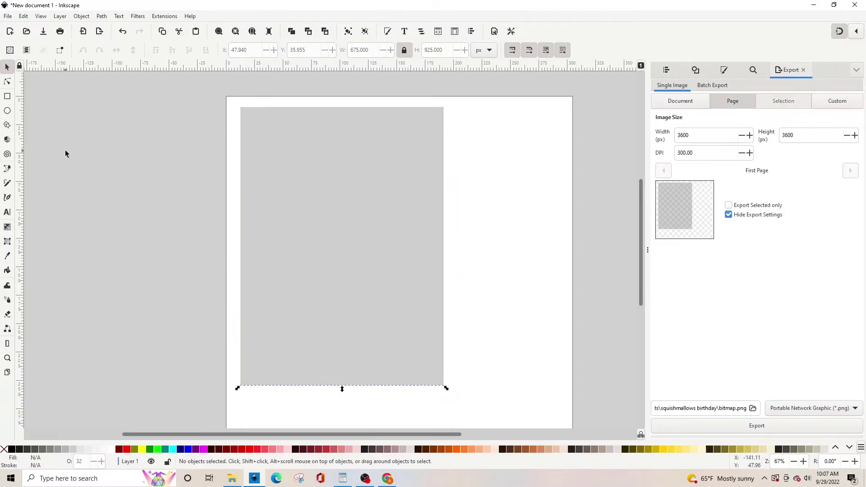
{"action": "left_click", "coordinate": [267, 135]}
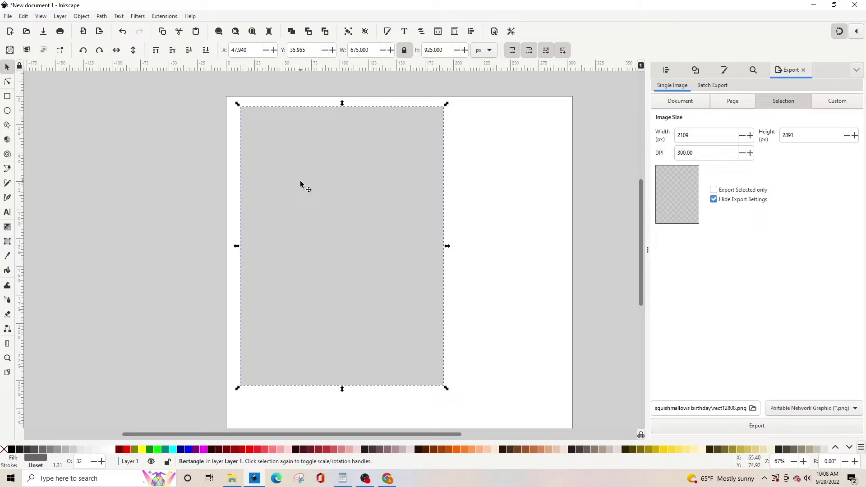
Import 'brown dog squishmallow.png' from Documents with Ctrl+I.
{"action": "key", "text": "ctrl+i"}
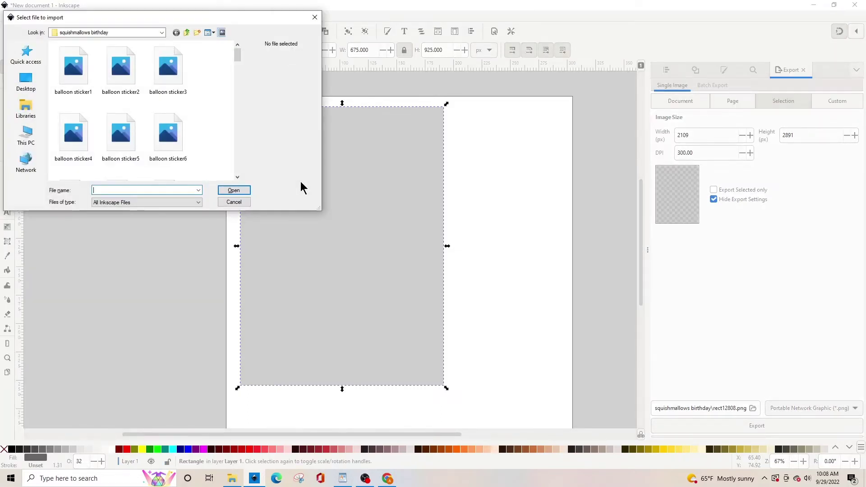
{"action": "left_click", "coordinate": [25, 108]}
{"action": "double_click", "coordinate": [113, 76]}
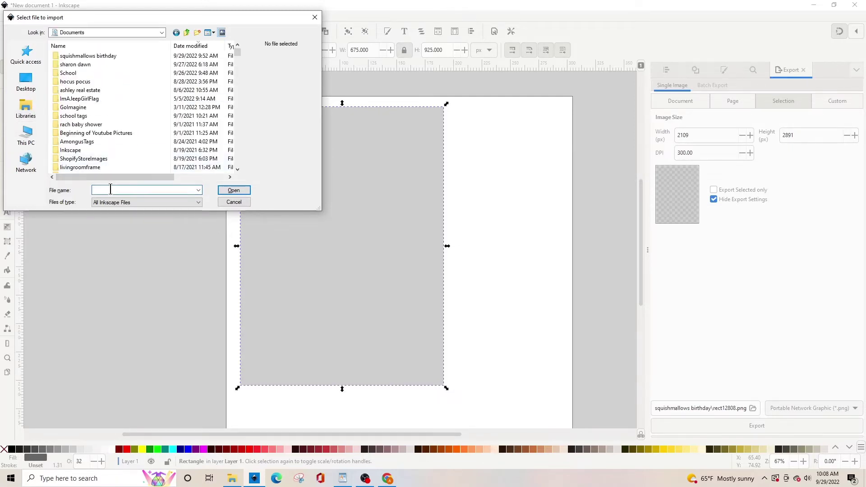
{"action": "type", "text": "brown dog"}
{"action": "key", "text": "Down"}
{"action": "key", "text": "Return"}
{"action": "key", "text": "Return"}
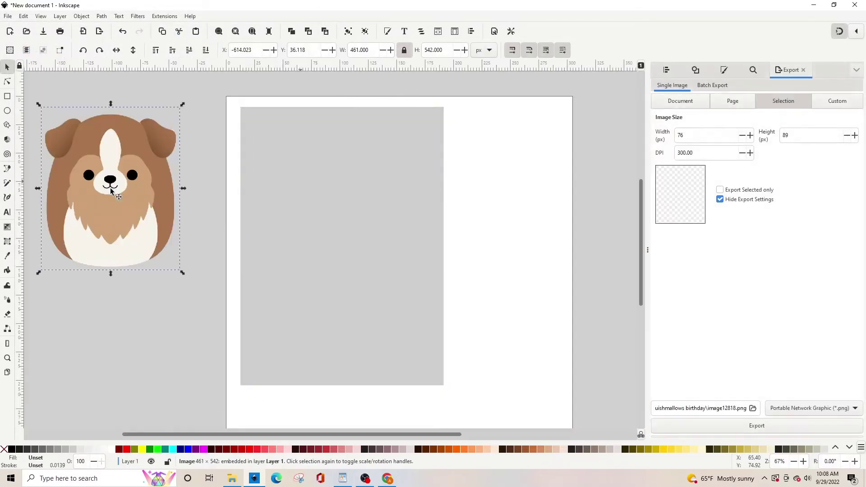
Shrink the dog image to sticker size, place it on the rectangle, and turn off snapping.
{"action": "left_click_drag", "start_coordinate": [114, 193], "coordinate": [174, 169]}
{"action": "left_click_drag", "start_coordinate": [242, 251], "coordinate": [197, 221]}
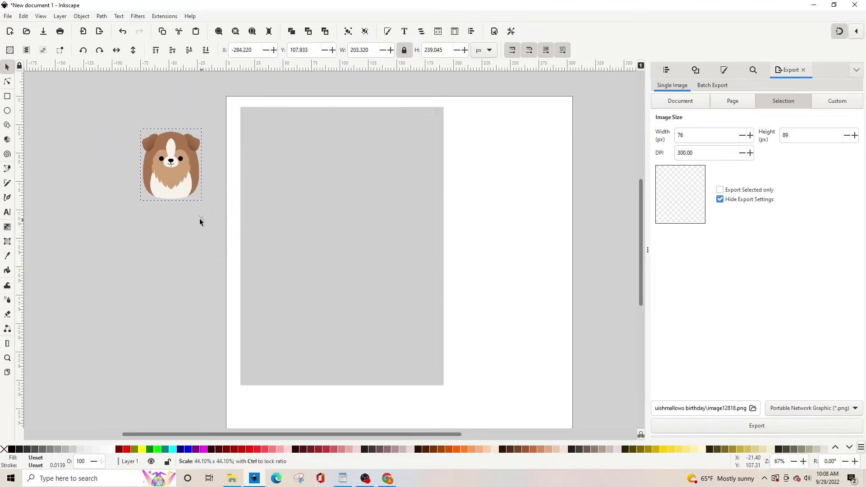
{"action": "left_click_drag", "start_coordinate": [172, 172], "coordinate": [276, 142]}
{"action": "left_click", "coordinate": [840, 32]}
{"action": "left_click", "coordinate": [839, 31]}
Tuck the dog into the rectangle's top-left corner, then open the Baron product page.
{"action": "left_click_drag", "start_coordinate": [273, 145], "coordinate": [278, 137]}
{"action": "key", "text": "alt+Tab"}
{"action": "scroll", "coordinate": [286, 329], "scroll_direction": "down", "scroll_amount": 3}
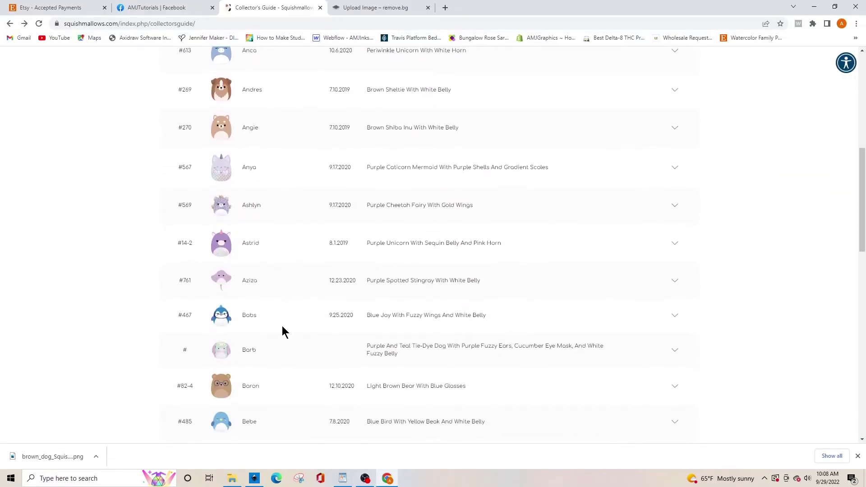
{"action": "scroll", "coordinate": [280, 330], "scroll_direction": "up", "scroll_amount": 1}
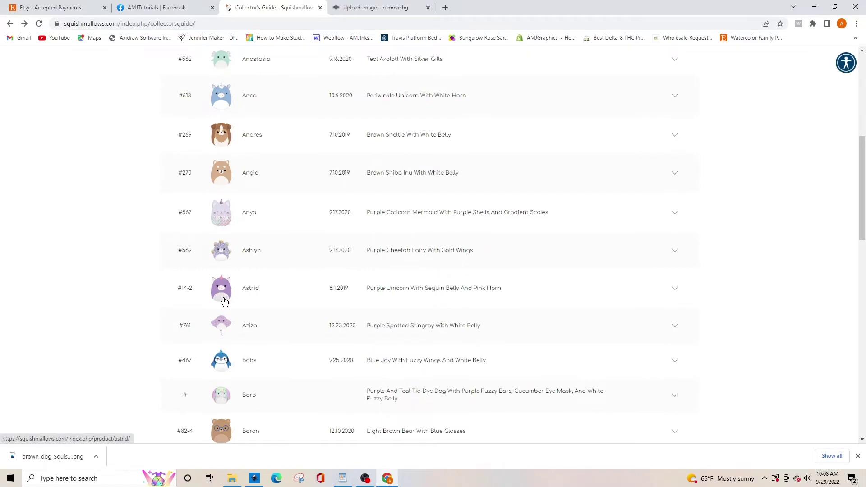
{"action": "scroll", "coordinate": [227, 317], "scroll_direction": "down", "scroll_amount": 3}
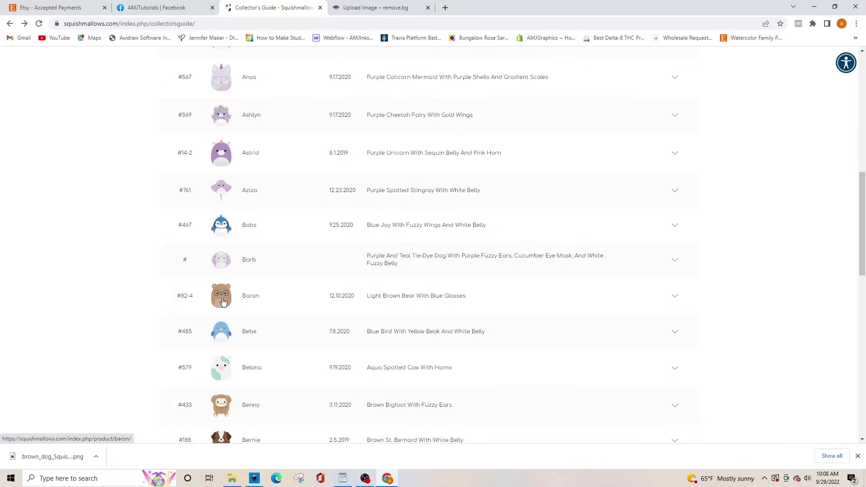
{"action": "left_click", "coordinate": [222, 300]}
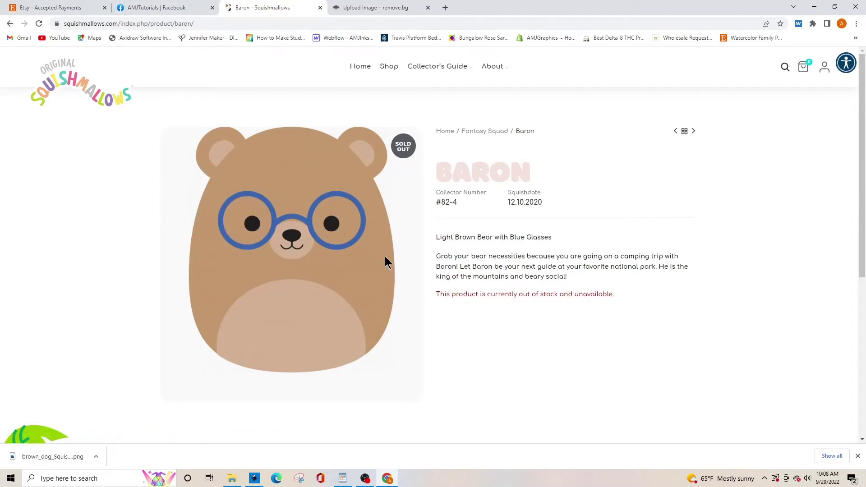
Snip the Baron bear image and save it as the PNG 'brown bear squishmallow'.
{"action": "key", "text": "super+shift+s"}
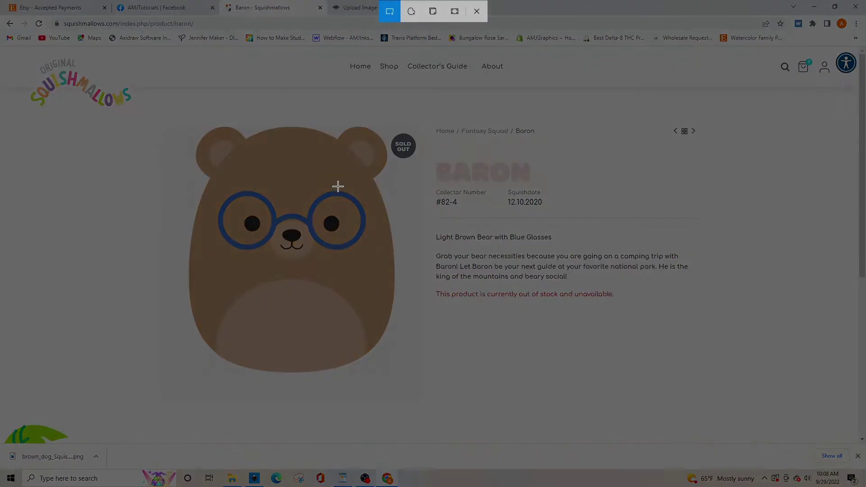
{"action": "mouse_move", "coordinate": [161, 104]}
{"action": "left_mouse_down"}
{"action": "mouse_move", "coordinate": [337, 242]}
{"action": "mouse_move", "coordinate": [412, 380]}
{"action": "left_mouse_up"}
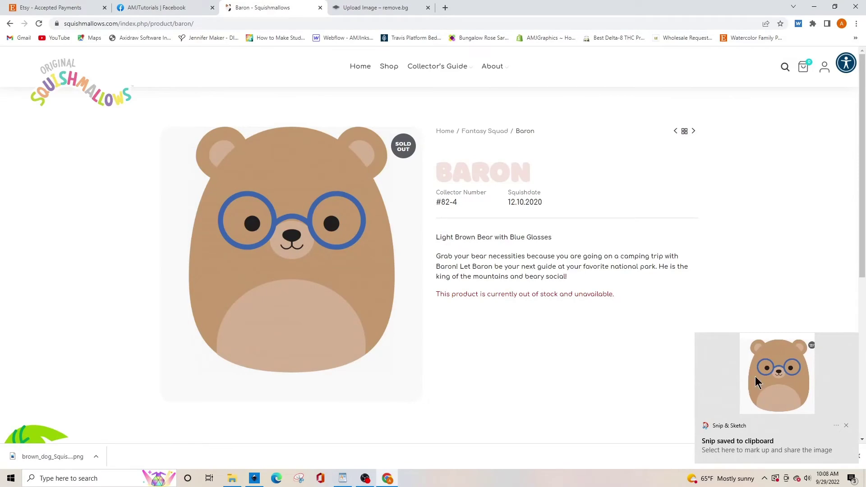
{"action": "left_click", "coordinate": [775, 370]}
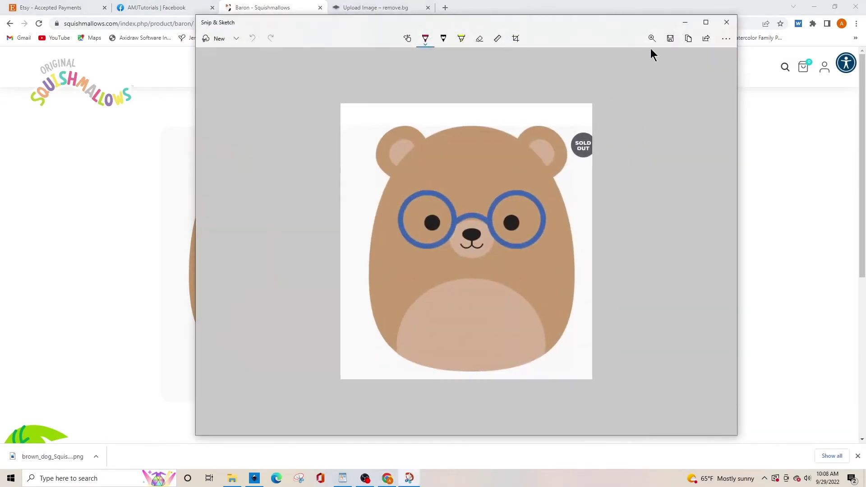
{"action": "left_click", "coordinate": [669, 39]}
{"action": "type", "text": "b"}
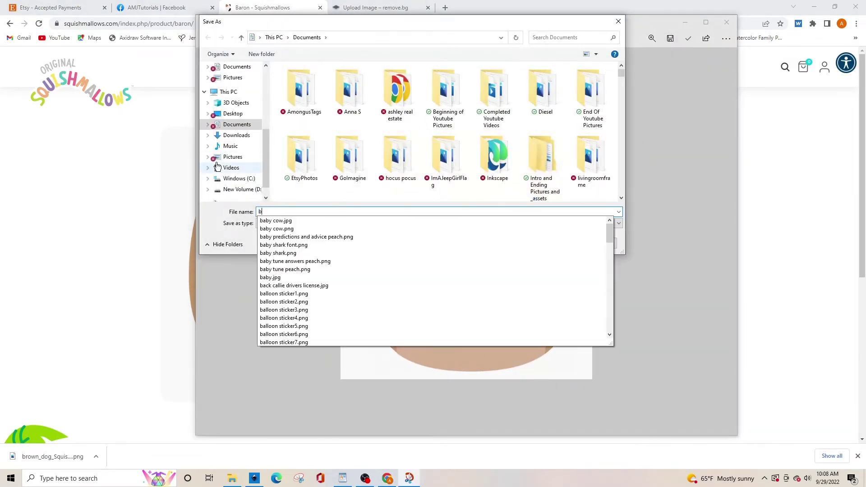
{"action": "type", "text": "rown bear squishmallow"}
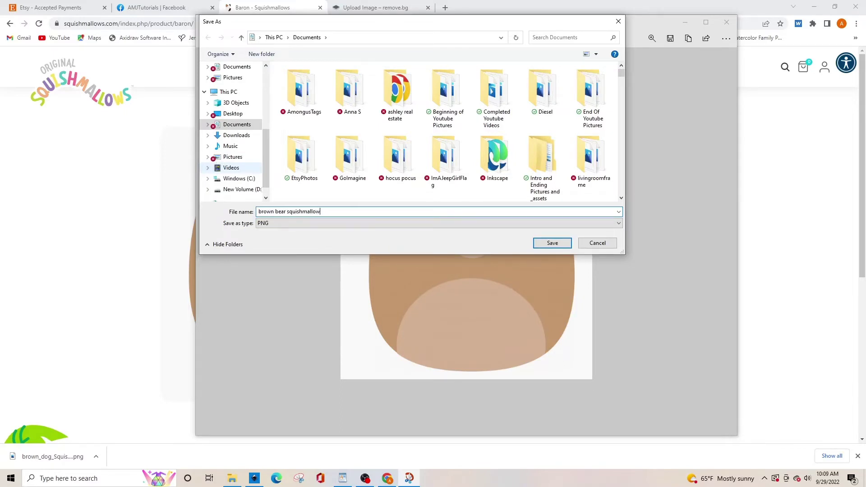
{"action": "key", "text": "Return"}
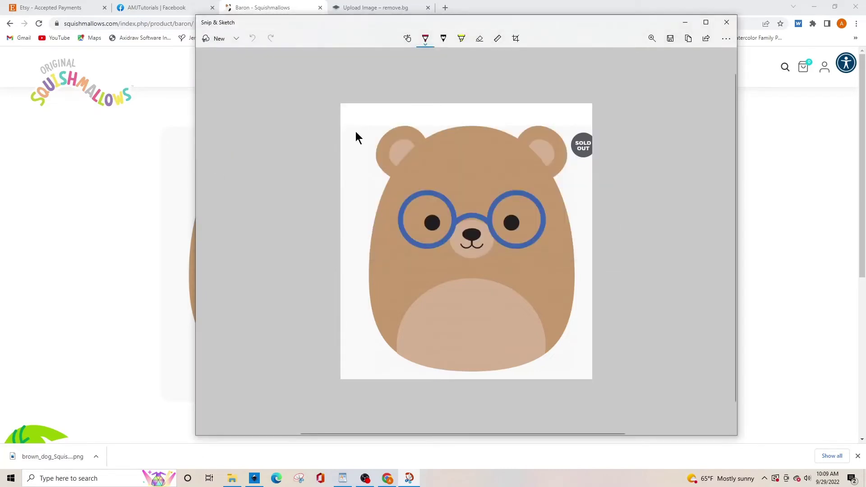
{"action": "left_click", "coordinate": [727, 22]}
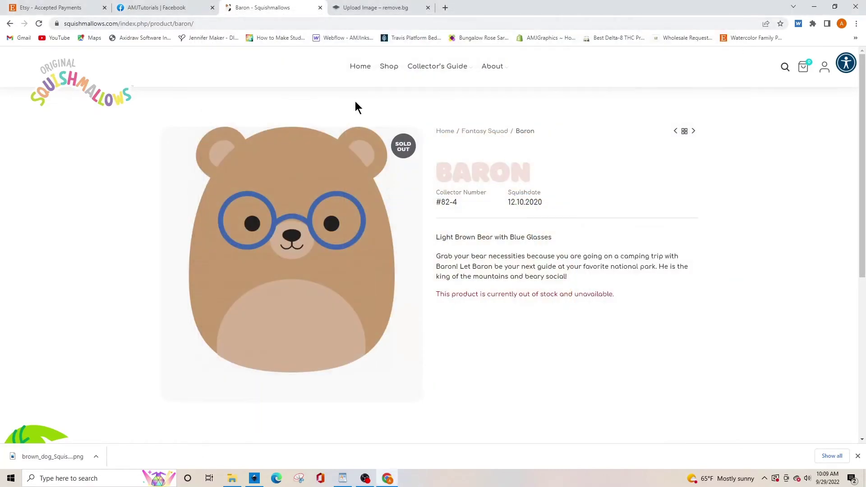
Upload brown bear squishmallow.png to remove.bg and download the background-removed bear.
{"action": "left_click", "coordinate": [366, 8]}
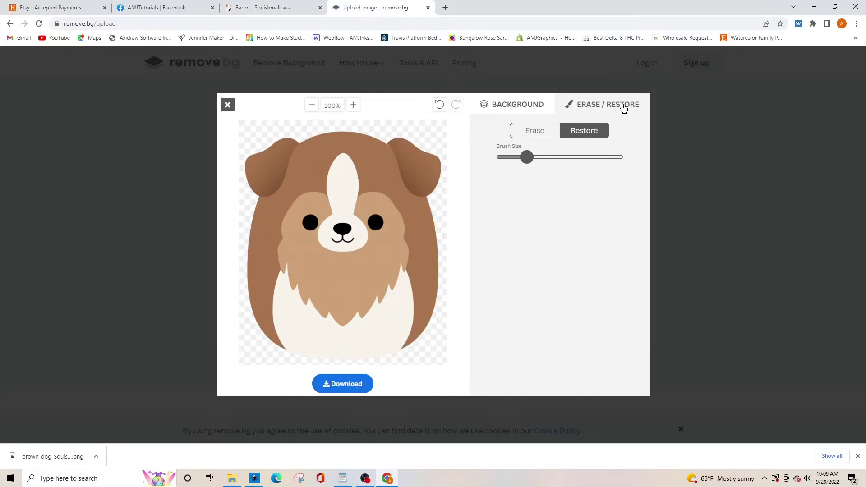
{"action": "left_click", "coordinate": [227, 105]}
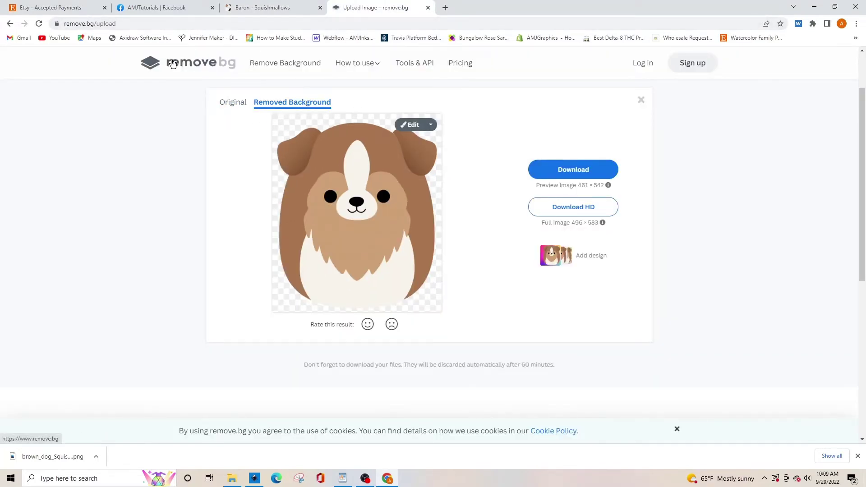
{"action": "scroll", "coordinate": [236, 113], "scroll_direction": "up", "scroll_amount": 2}
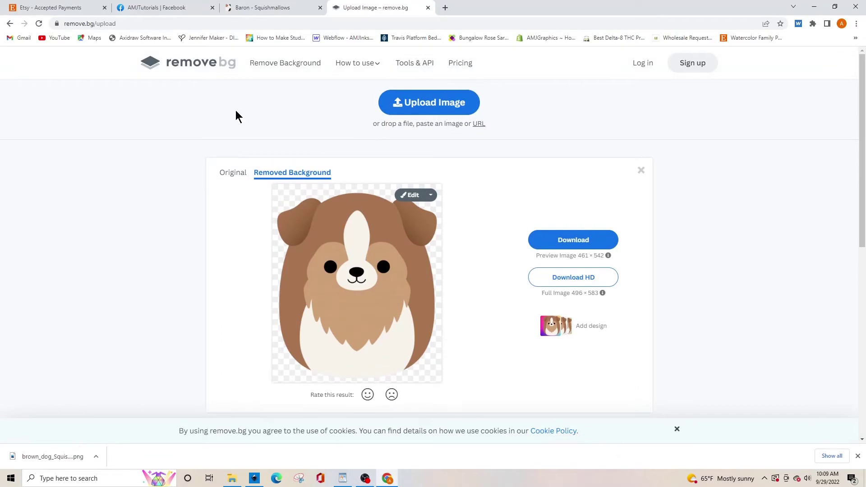
{"action": "left_click", "coordinate": [430, 104]}
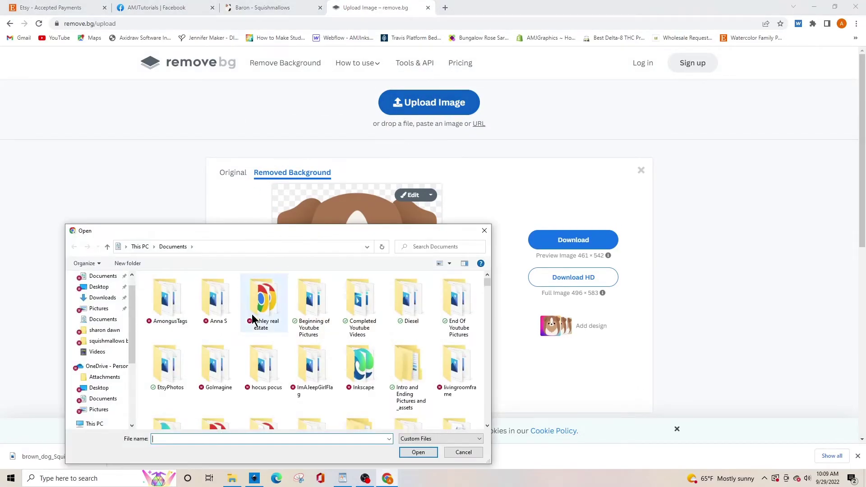
{"action": "type", "text": "brown bear squishmallow.png"}
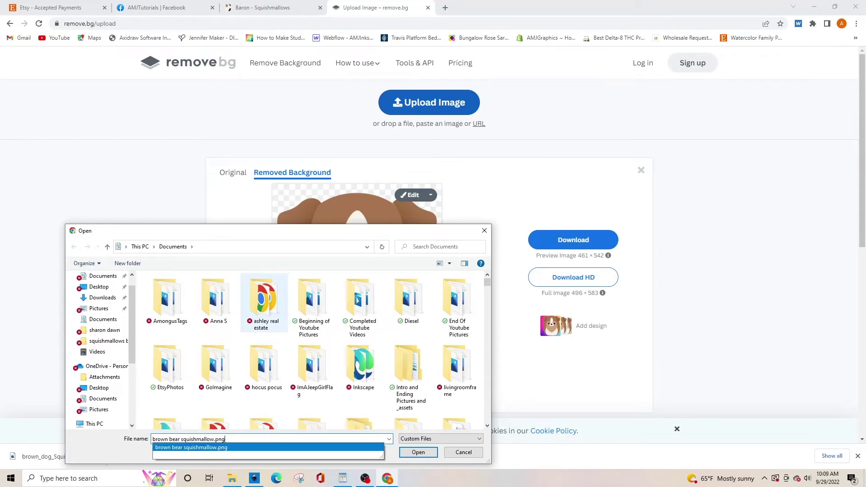
{"action": "key", "text": "Return"}
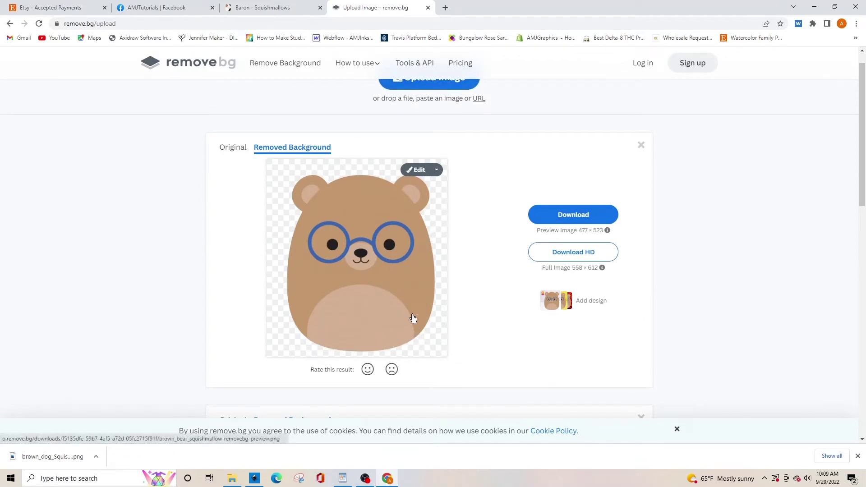
{"action": "left_click", "coordinate": [554, 218]}
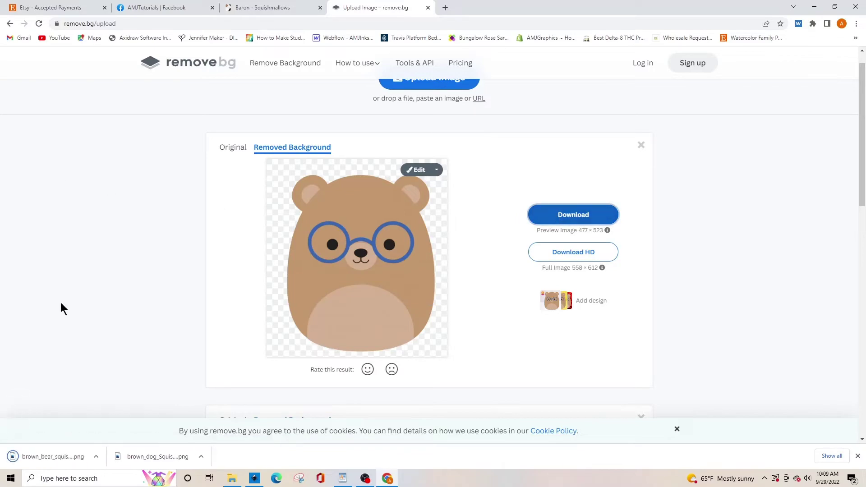
Rename the downloaded bear PNG to 'brown bear squishmallow'.
{"action": "right_click", "coordinate": [36, 460]}
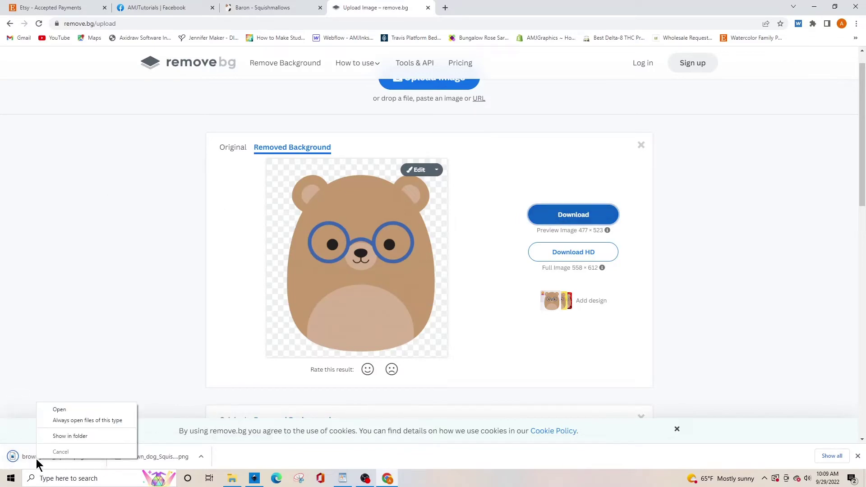
{"action": "left_click", "coordinate": [61, 435]}
{"action": "right_click", "coordinate": [227, 145]}
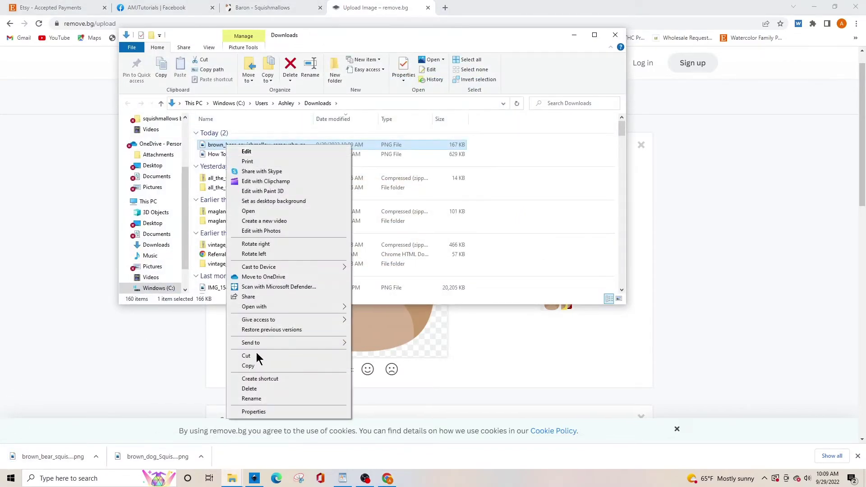
{"action": "left_click", "coordinate": [251, 398]}
{"action": "type", "text": "brow"}
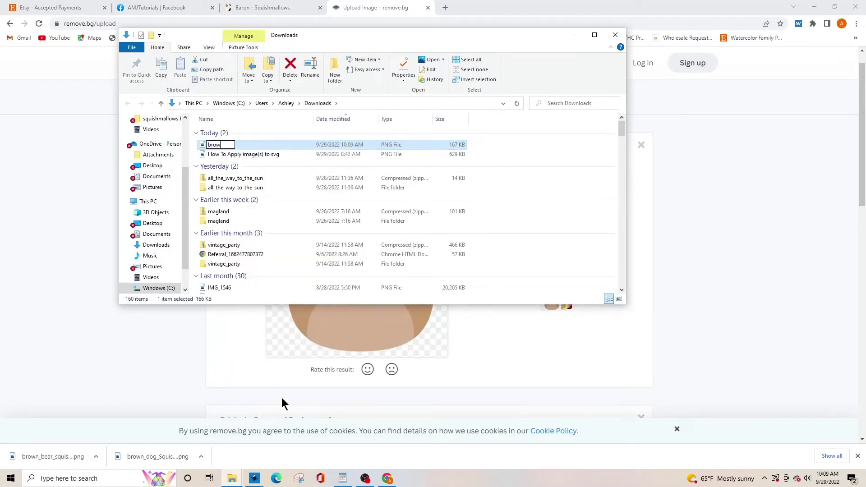
{"action": "type", "text": "n bear squishmallow"}
{"action": "key", "text": "Return"}
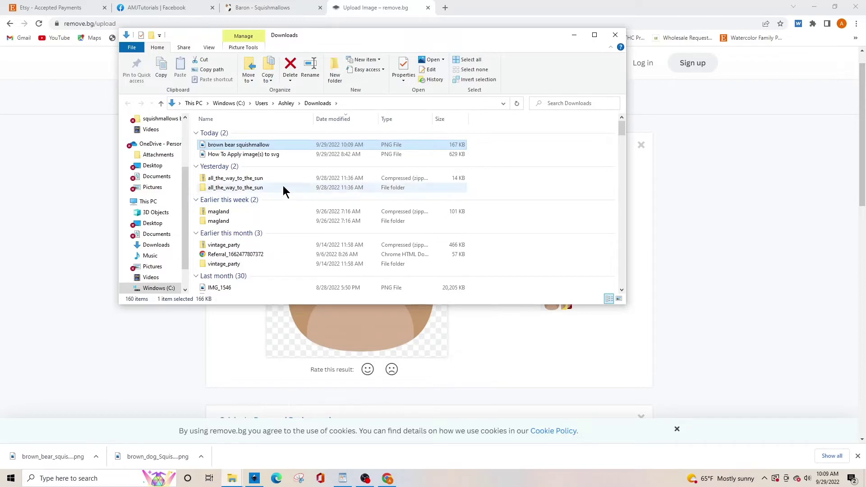
Move the renamed bear file into Documents, replacing the existing copy.
{"action": "left_click_drag", "start_coordinate": [243, 145], "coordinate": [164, 176]}
{"action": "key", "text": "Return"}
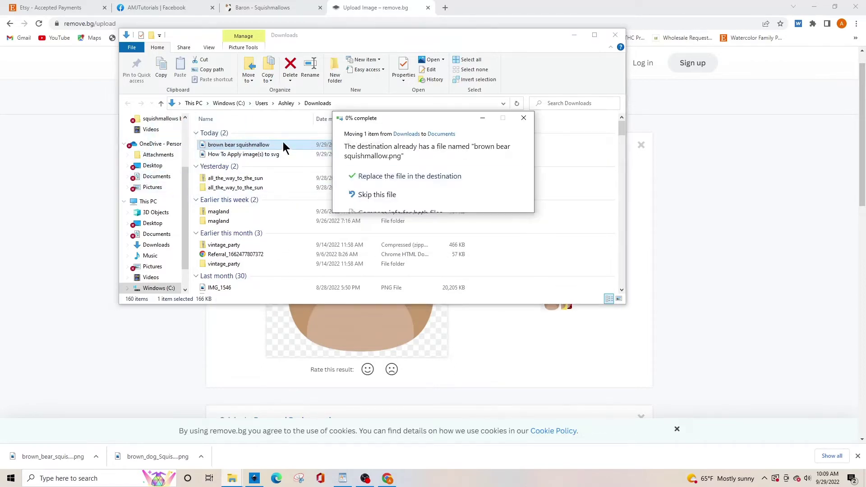
{"action": "left_click", "coordinate": [574, 35]}
Import brown bear squishmallow.png embedded and scale it down to dog size below the dog.
{"action": "left_click", "coordinate": [255, 479]}
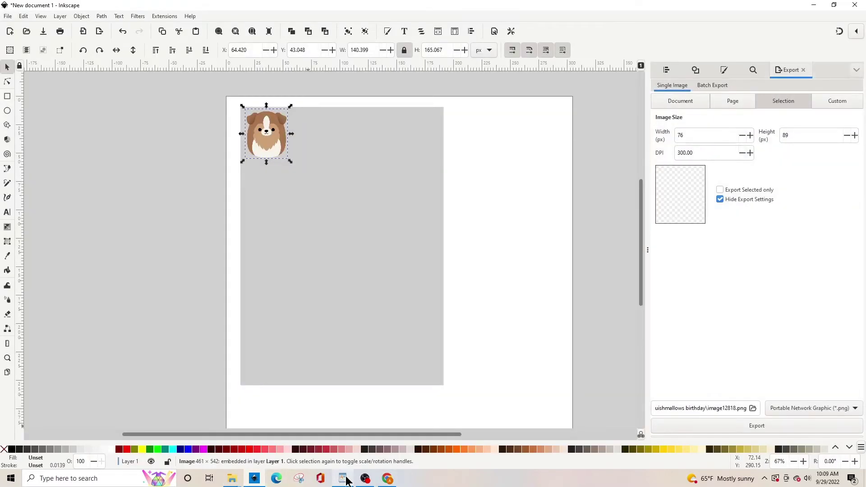
{"action": "mouse_move", "coordinate": [347, 482]}
{"action": "key", "text": "ctrl+i"}
{"action": "type", "text": "brow"}
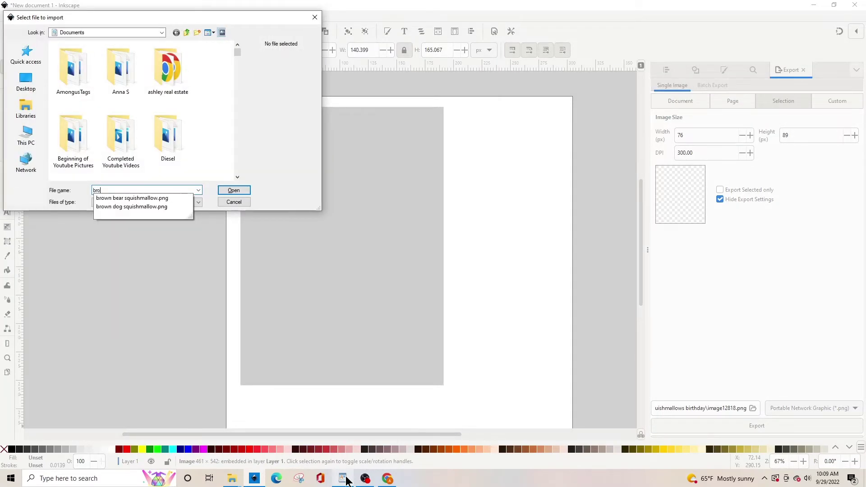
{"action": "key", "text": "Down"}
{"action": "key", "text": "Down"}
{"action": "key", "text": "Return"}
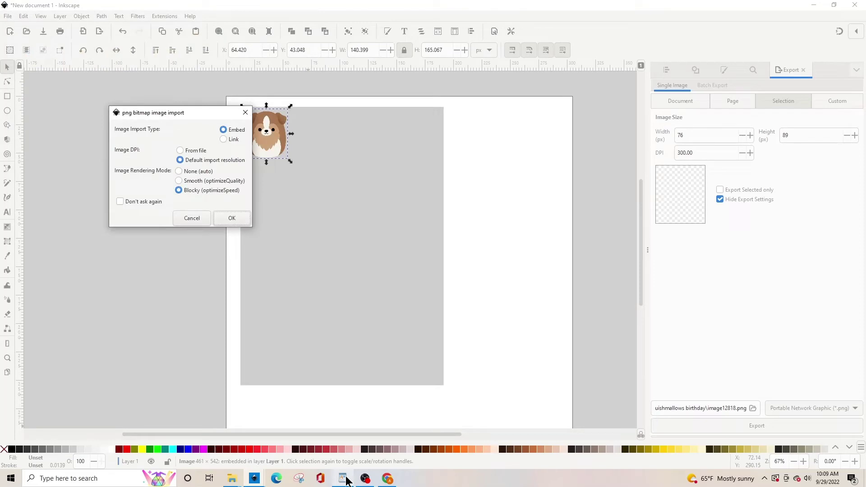
{"action": "key", "text": "Return"}
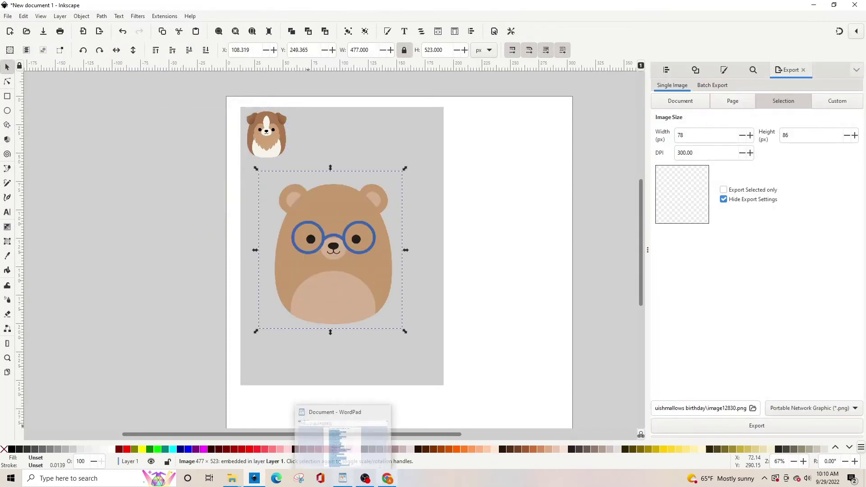
{"action": "left_click_drag", "start_coordinate": [404, 333], "coordinate": [276, 207]}
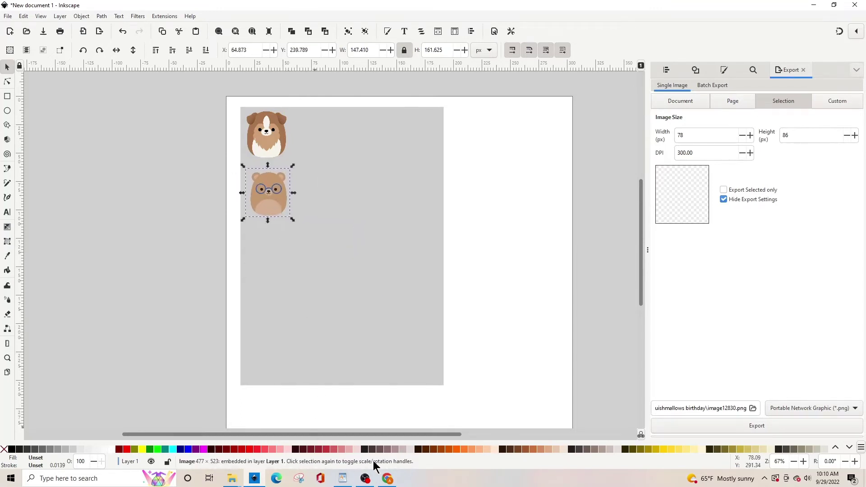
Go back to the Collector's Guide list and open the Belana product page.
{"action": "left_click", "coordinate": [387, 478]}
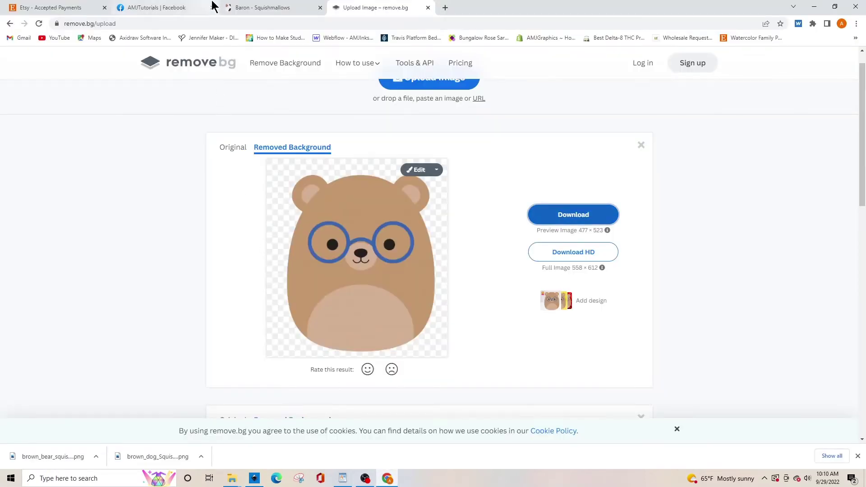
{"action": "left_click", "coordinate": [226, 7]}
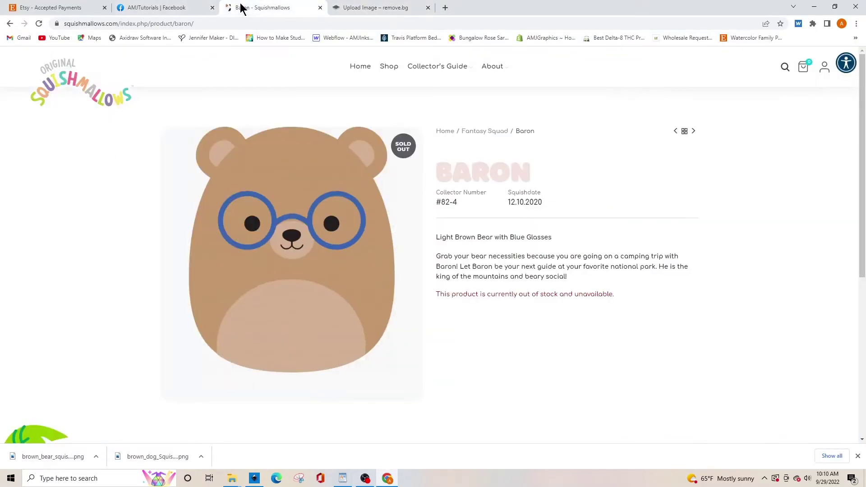
{"action": "left_click", "coordinate": [10, 24]}
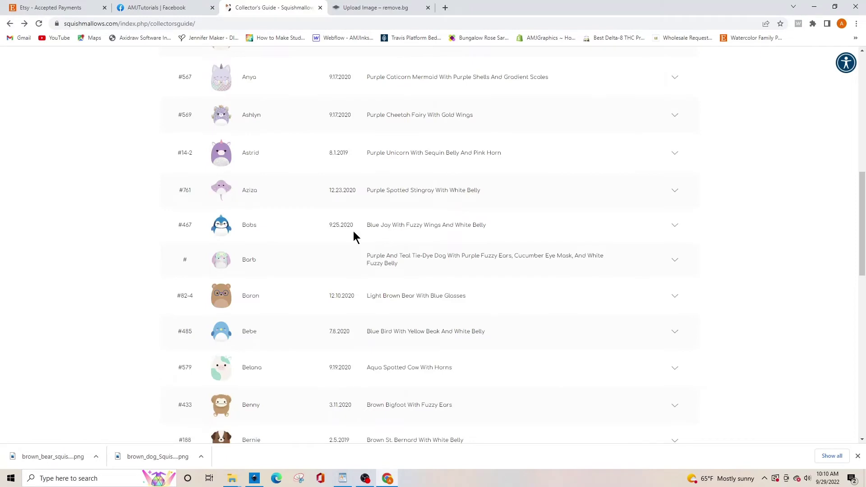
{"action": "scroll", "coordinate": [327, 287], "scroll_direction": "down", "scroll_amount": 3}
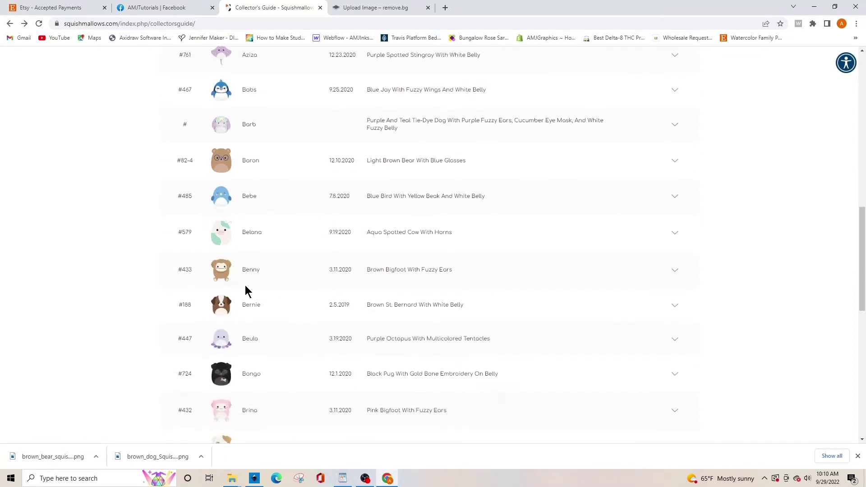
{"action": "scroll", "coordinate": [245, 285], "scroll_direction": "down", "scroll_amount": 2}
{"action": "scroll", "coordinate": [247, 287], "scroll_direction": "up", "scroll_amount": 1}
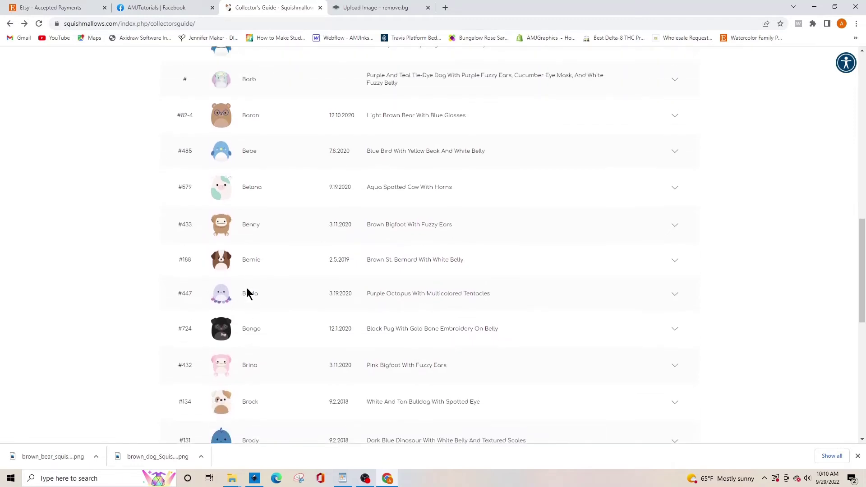
{"action": "scroll", "coordinate": [250, 291], "scroll_direction": "up", "scroll_amount": 1}
{"action": "left_click", "coordinate": [222, 235]}
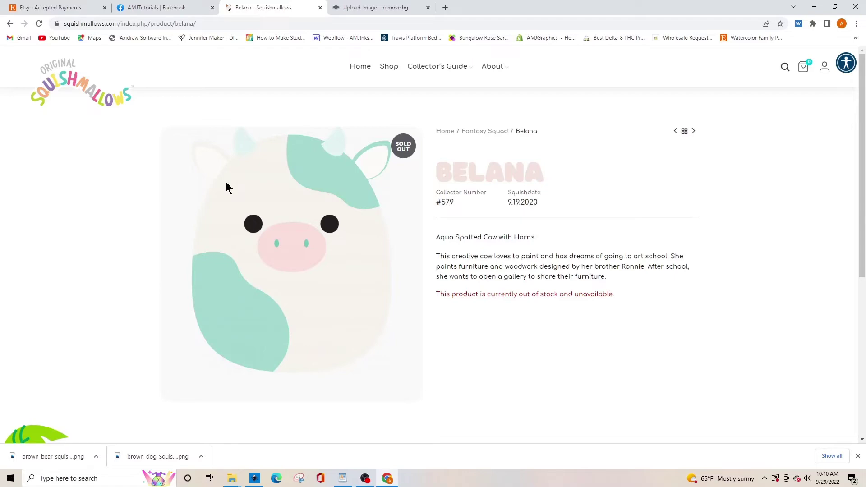
Snip the Belana cow picture and save it as the PNG 'cow squishmallow'.
{"action": "key", "text": "super+shift+s"}
{"action": "mouse_move", "coordinate": [168, 115]}
{"action": "left_mouse_down"}
{"action": "mouse_move", "coordinate": [420, 370]}
{"action": "mouse_move", "coordinate": [418, 389]}
{"action": "mouse_move", "coordinate": [416, 381]}
{"action": "left_mouse_up"}
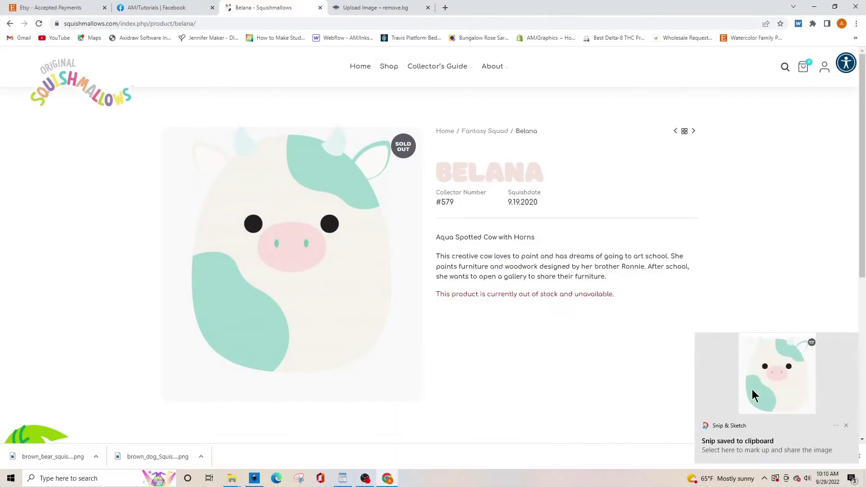
{"action": "left_click", "coordinate": [786, 375]}
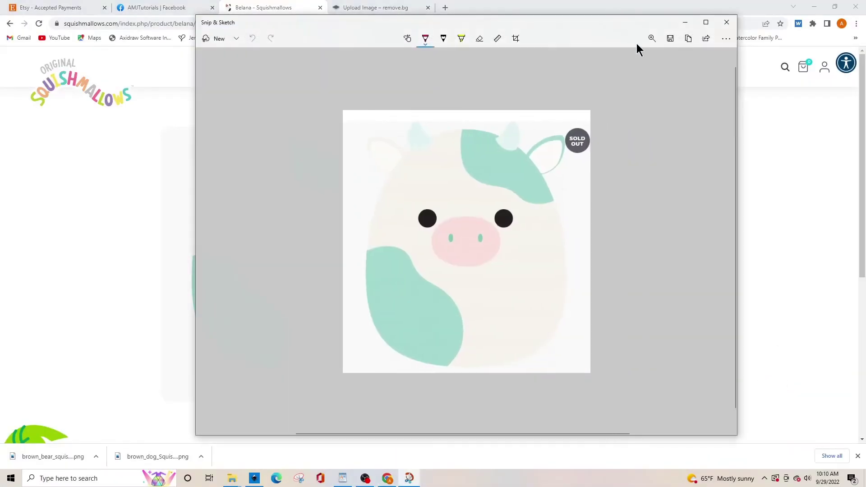
{"action": "left_click", "coordinate": [669, 38]}
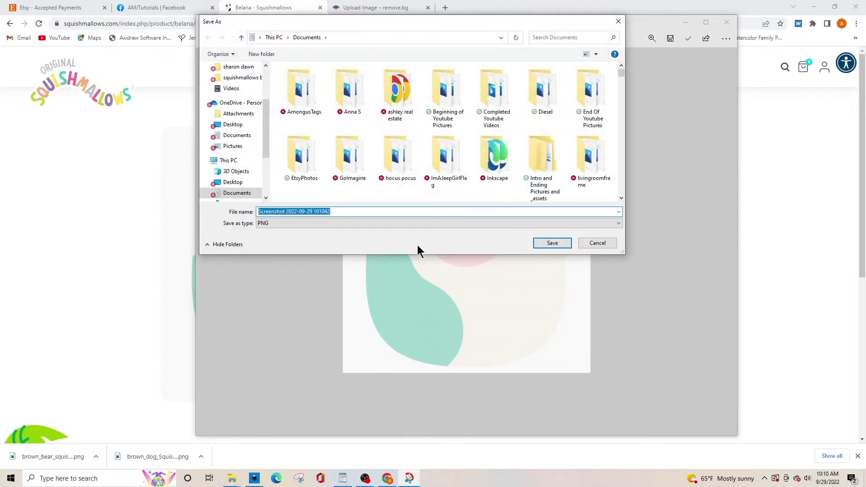
{"action": "type", "text": "cow squishmallow"}
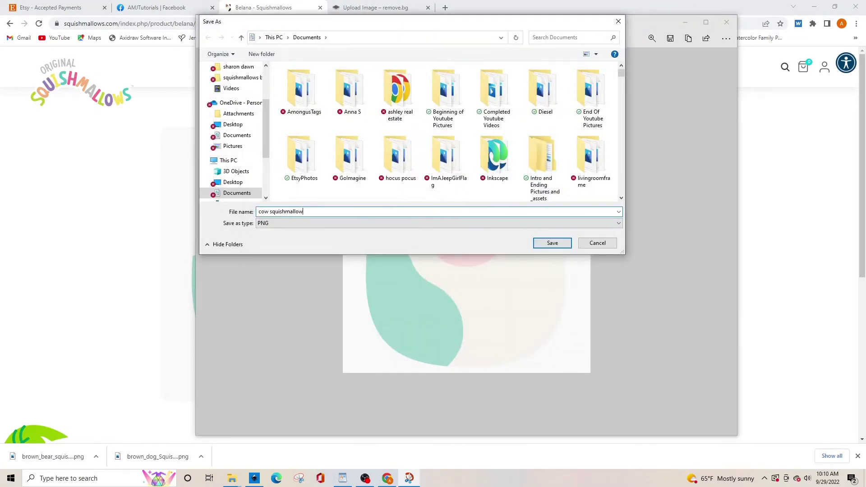
{"action": "key", "text": "Return"}
{"action": "key", "text": "alt+Tab"}
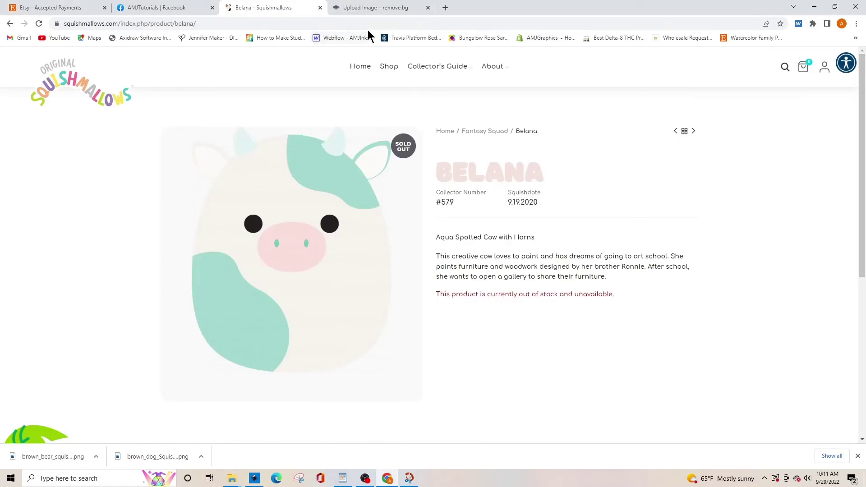
Upload cow squishmallow.png to remove.bg for background removal.
{"action": "left_click", "coordinate": [368, 8]}
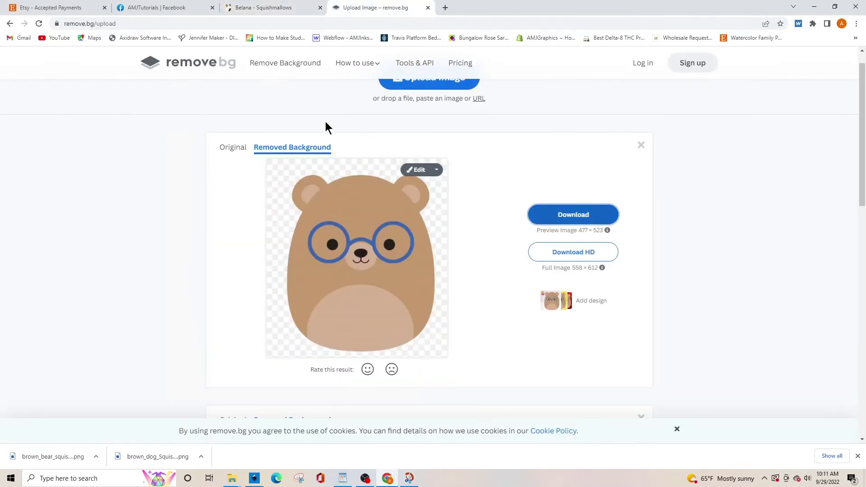
{"action": "scroll", "coordinate": [389, 118], "scroll_direction": "up", "scroll_amount": 1}
{"action": "left_click", "coordinate": [428, 102]}
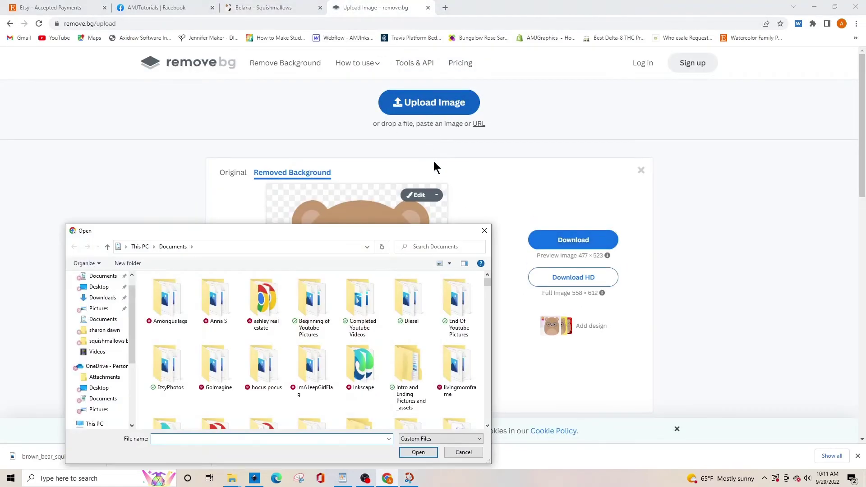
{"action": "type", "text": "cow"}
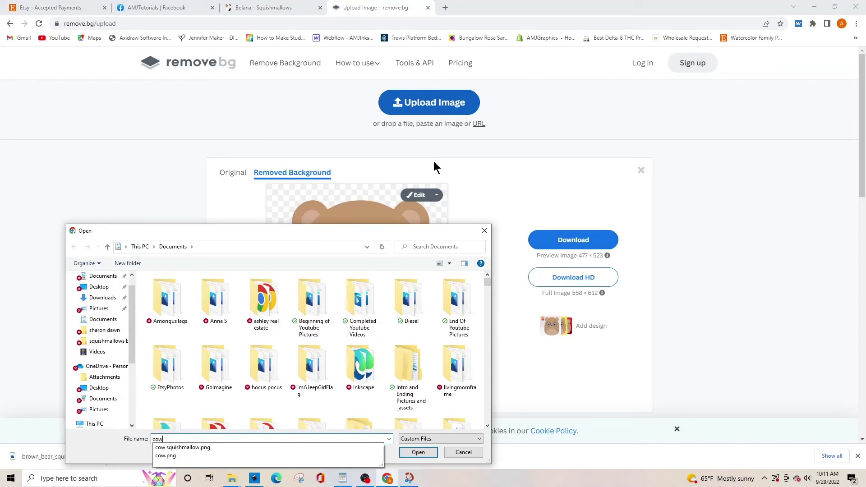
{"action": "key", "text": "Return"}
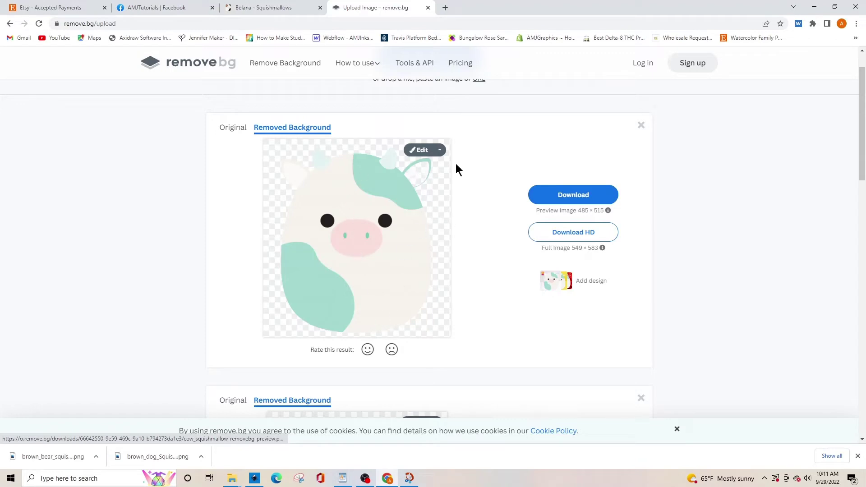
Open the cow cut-out in the editor, choose the Restore brush, and zoom to 200%.
{"action": "left_click", "coordinate": [423, 150]}
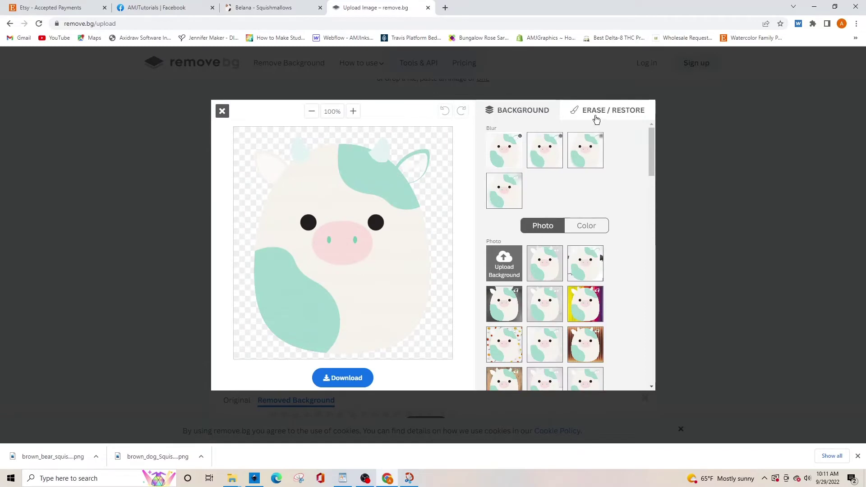
{"action": "left_click", "coordinate": [594, 116]}
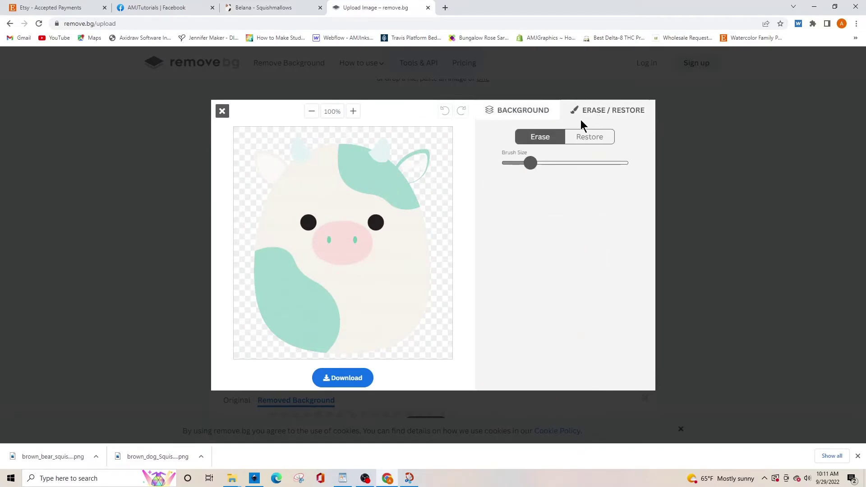
{"action": "left_click", "coordinate": [583, 143]}
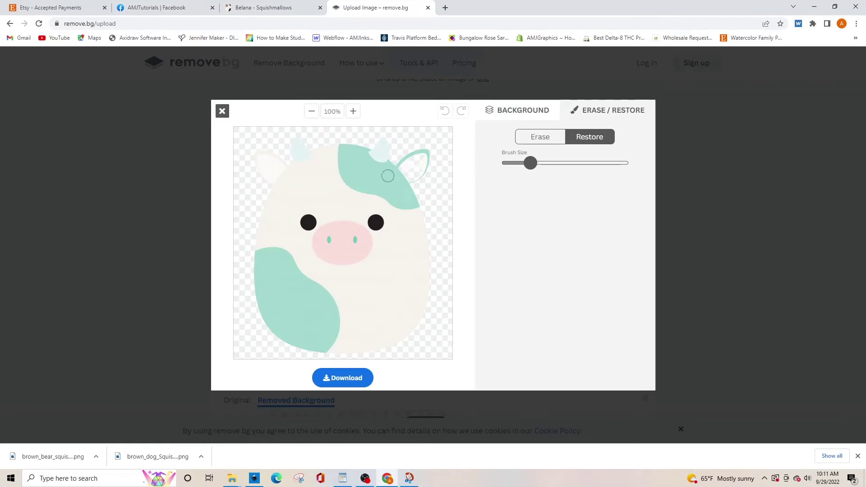
{"action": "left_click", "coordinate": [353, 111]}
{"action": "left_click", "coordinate": [353, 111]}
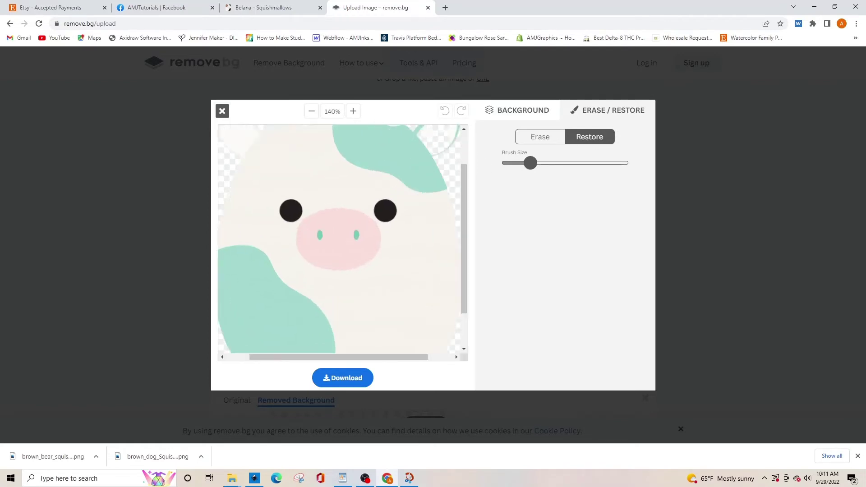
{"action": "scroll", "coordinate": [460, 243], "scroll_direction": "up", "scroll_amount": 2}
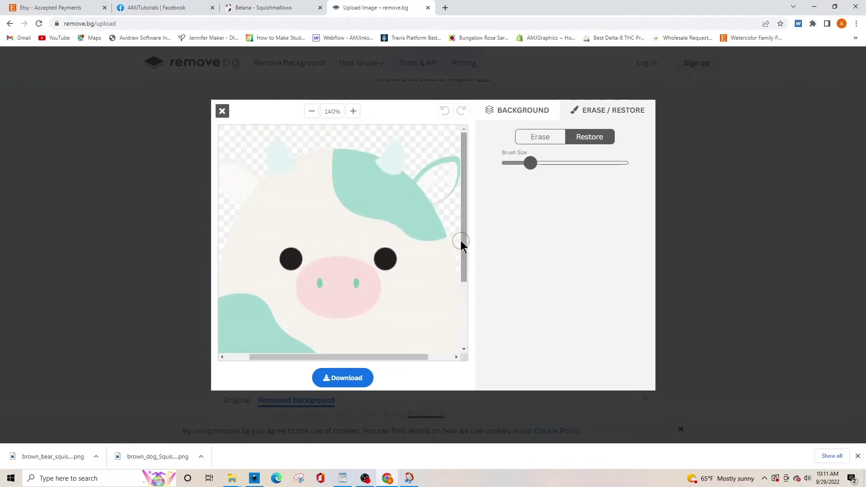
{"action": "left_click", "coordinate": [354, 111]}
{"action": "left_click", "coordinate": [354, 111]}
{"action": "left_click", "coordinate": [354, 111]}
{"action": "scroll", "coordinate": [440, 264], "scroll_direction": "up", "scroll_amount": 1}
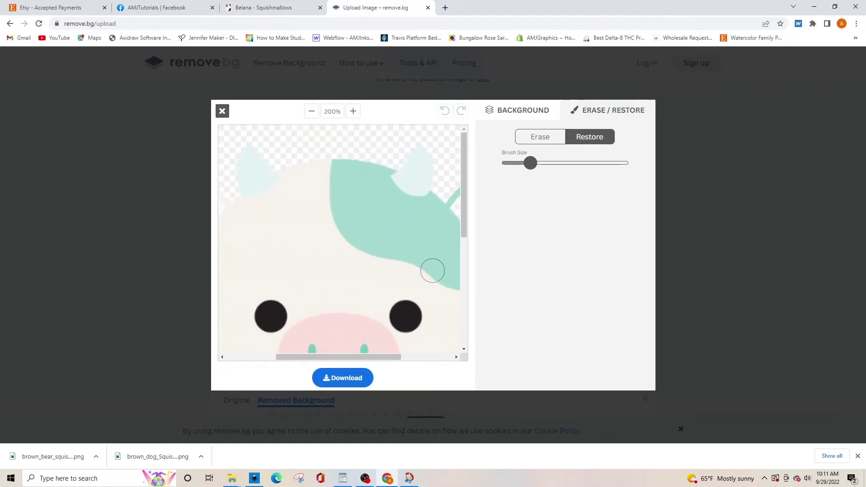
Brush over the cow's inner ear to restore its white area.
{"action": "left_click_drag", "start_coordinate": [350, 359], "coordinate": [412, 354]}
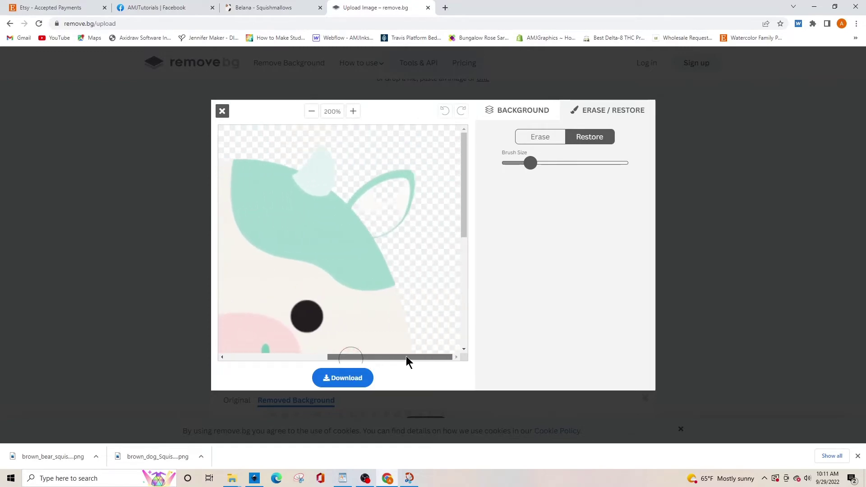
{"action": "mouse_move", "coordinate": [365, 205]}
{"action": "left_mouse_down"}
{"action": "mouse_move", "coordinate": [354, 212]}
{"action": "mouse_move", "coordinate": [398, 185]}
{"action": "mouse_move", "coordinate": [367, 224]}
{"action": "mouse_move", "coordinate": [398, 208]}
{"action": "mouse_move", "coordinate": [363, 224]}
{"action": "left_mouse_up"}
{"action": "scroll", "coordinate": [431, 223], "scroll_direction": "down", "scroll_amount": 5}
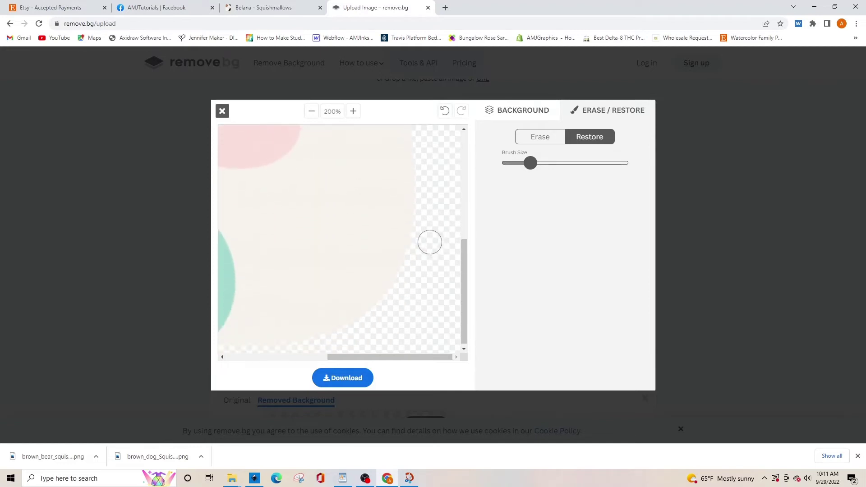
{"action": "left_click_drag", "start_coordinate": [399, 358], "coordinate": [266, 354]}
{"action": "scroll", "coordinate": [399, 302], "scroll_direction": "up", "scroll_amount": 5}
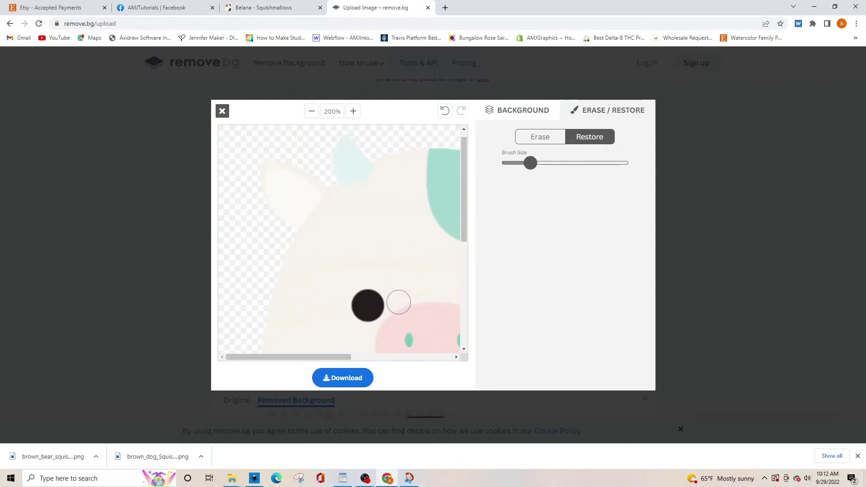
Download the edited cow cutout and rename it 'cow squishmallow'.
{"action": "left_click", "coordinate": [342, 378]}
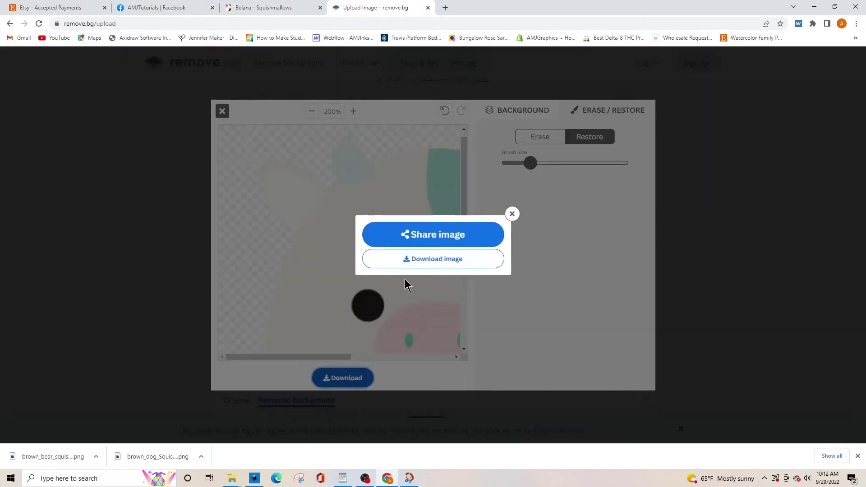
{"action": "left_click", "coordinate": [418, 264]}
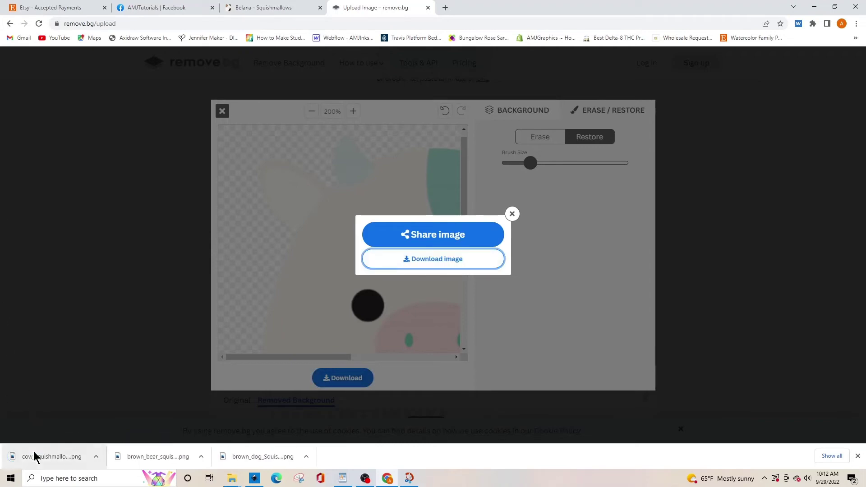
{"action": "right_click", "coordinate": [38, 458]}
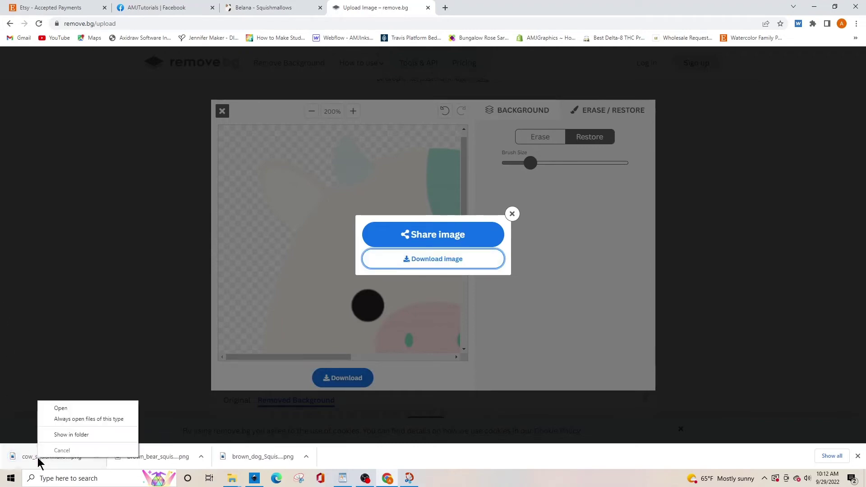
{"action": "left_click", "coordinate": [65, 435]}
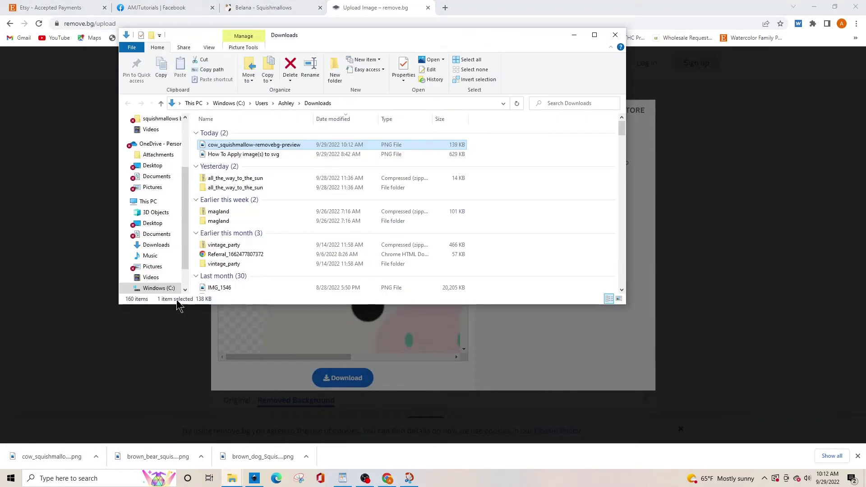
{"action": "right_click", "coordinate": [234, 148]}
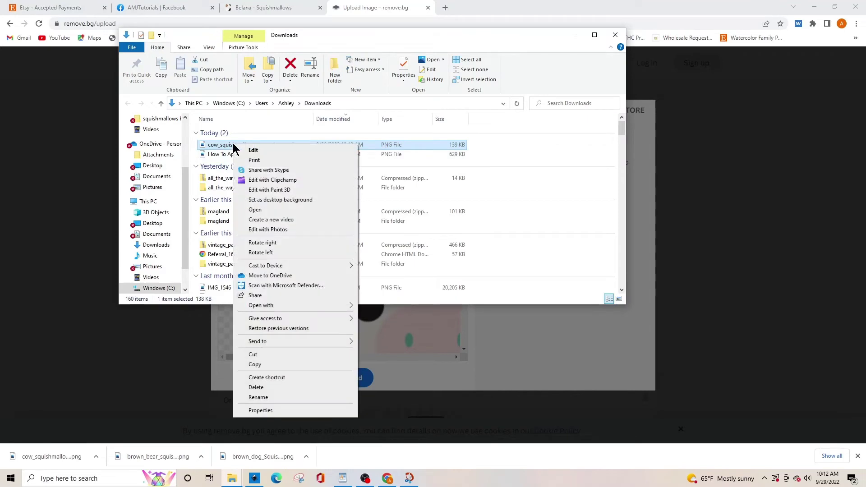
{"action": "left_click", "coordinate": [270, 396]}
{"action": "type", "text": "cow "}
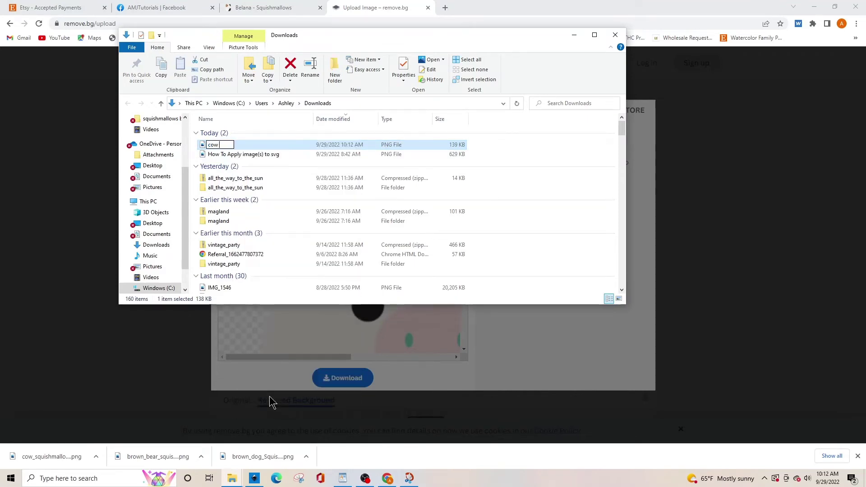
{"action": "type", "text": "squishm"}
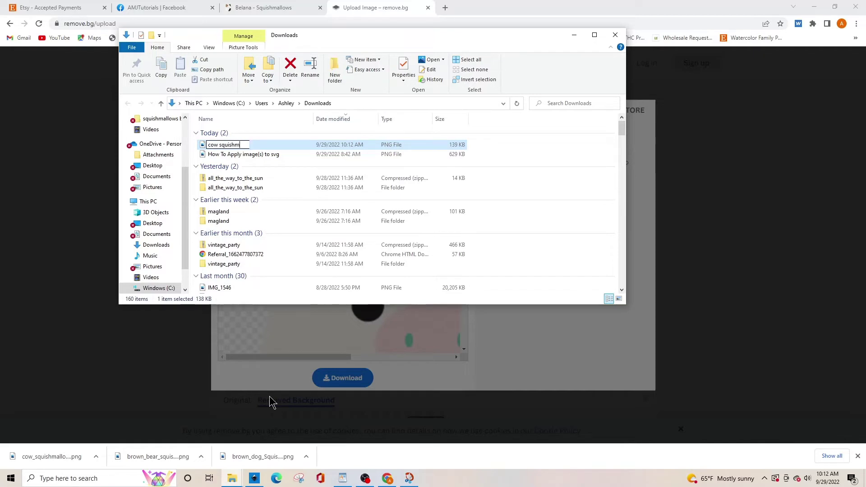
{"action": "type", "text": "allow"}
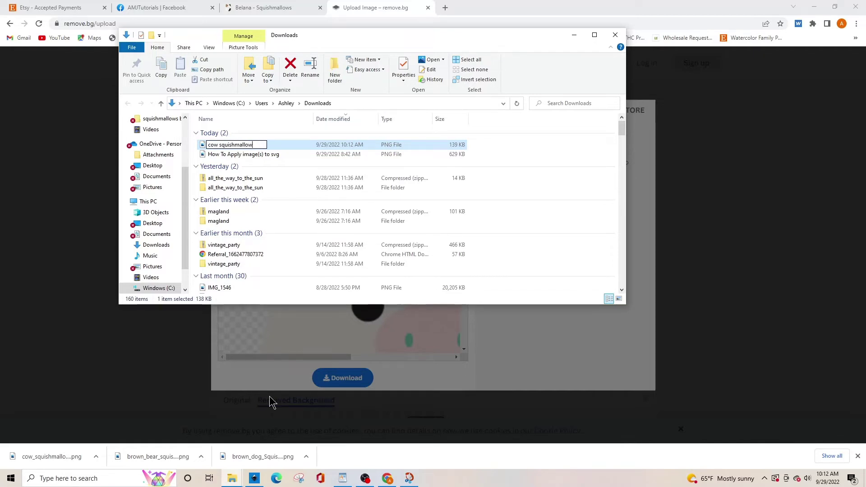
{"action": "left_click", "coordinate": [270, 144]}
Move cow squishmallow into Documents, replacing the existing file.
{"action": "left_click_drag", "start_coordinate": [265, 147], "coordinate": [169, 179]}
{"action": "key", "text": "Return"}
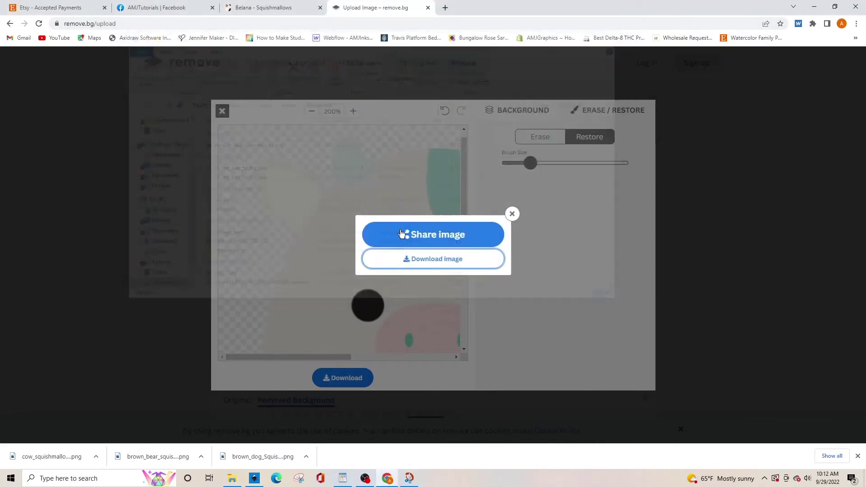
{"action": "left_click", "coordinate": [615, 34]}
Import the cow squishmallow image into the Inkscape sheet with default settings.
{"action": "left_click", "coordinate": [255, 477]}
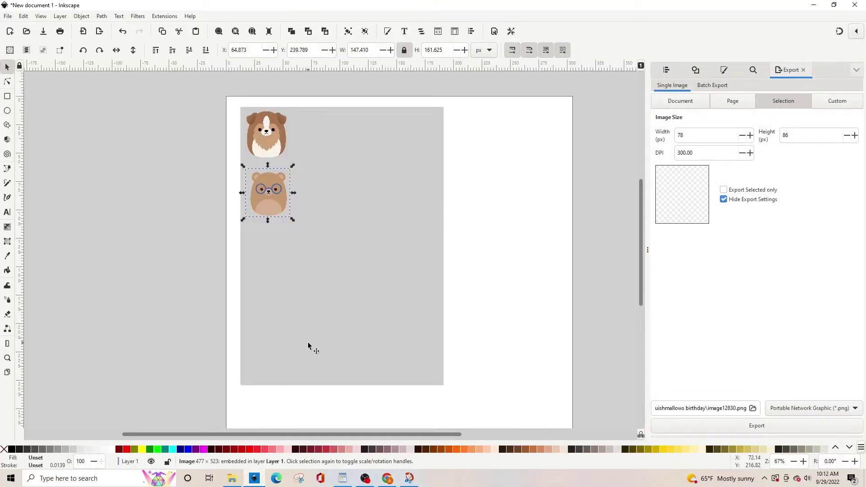
{"action": "key", "text": "ctrl+i"}
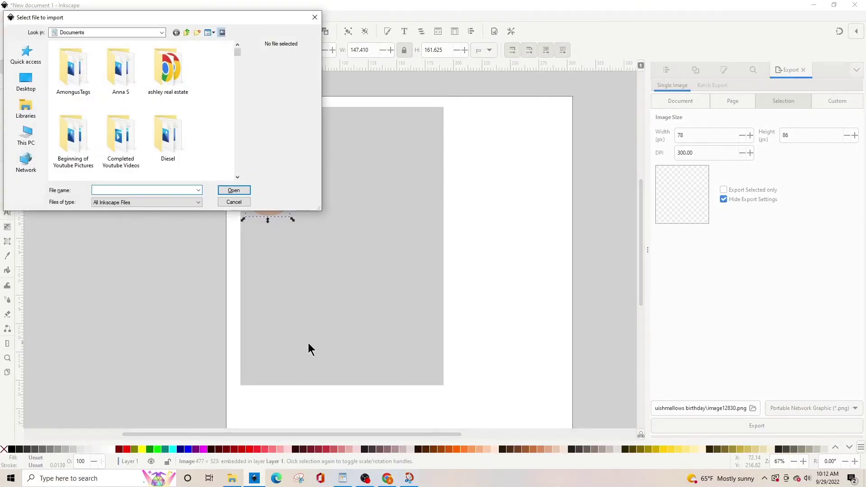
{"action": "type", "text": "cow squi"}
{"action": "key", "text": "Return"}
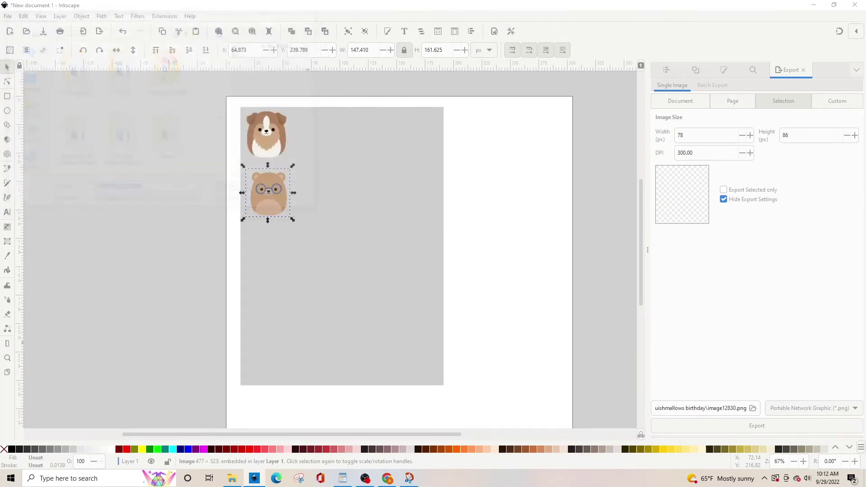
{"action": "key", "text": "Return"}
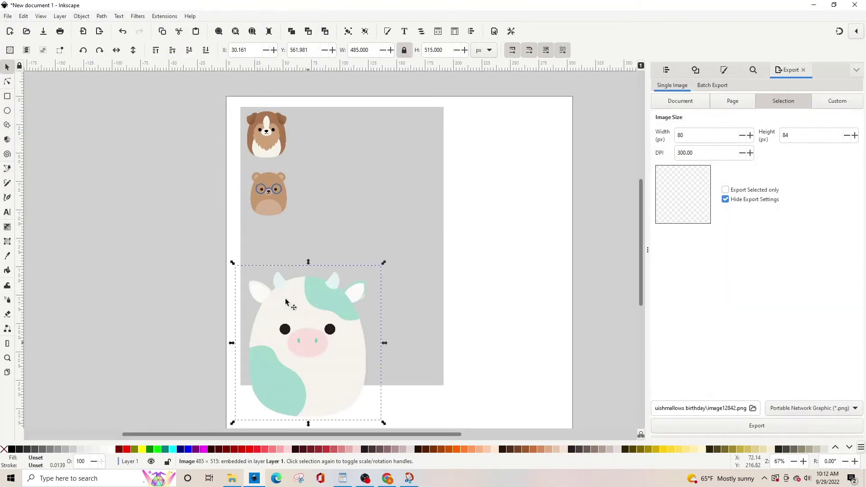
Shrink the cow, place it beside the dog, and move the bear alongside in the top row.
{"action": "left_click_drag", "start_coordinate": [308, 327], "coordinate": [368, 173]}
{"action": "left_click_drag", "start_coordinate": [440, 269], "coordinate": [449, 302]}
{"action": "left_click", "coordinate": [421, 162]}
{"action": "left_click", "coordinate": [392, 181]}
{"action": "left_click_drag", "start_coordinate": [447, 273], "coordinate": [411, 233]}
{"action": "left_click_drag", "start_coordinate": [360, 197], "coordinate": [320, 160]}
{"action": "left_click_drag", "start_coordinate": [367, 196], "coordinate": [343, 161]}
{"action": "left_click_drag", "start_coordinate": [323, 141], "coordinate": [321, 139]}
{"action": "left_click_drag", "start_coordinate": [280, 189], "coordinate": [378, 131]}
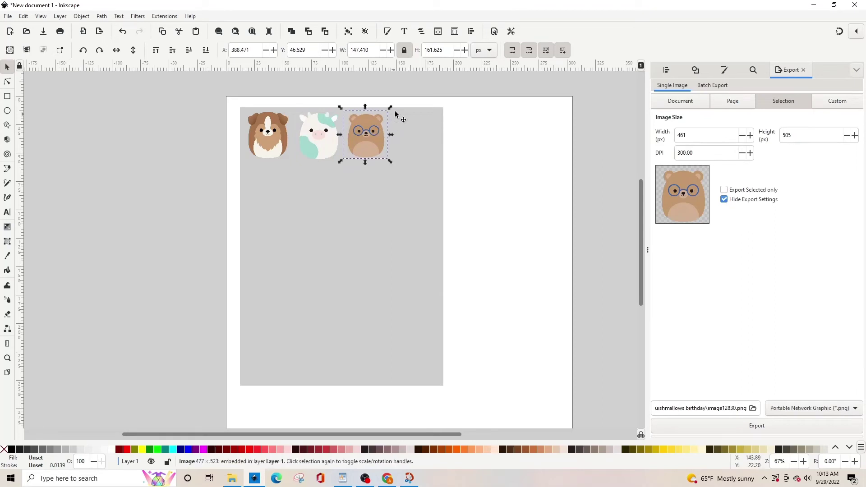
Switch the toolbar units to inches and set the dog's width to 2 in.
{"action": "left_click", "coordinate": [488, 51]}
{"action": "scroll", "coordinate": [486, 28], "scroll_direction": "up", "scroll_amount": 2}
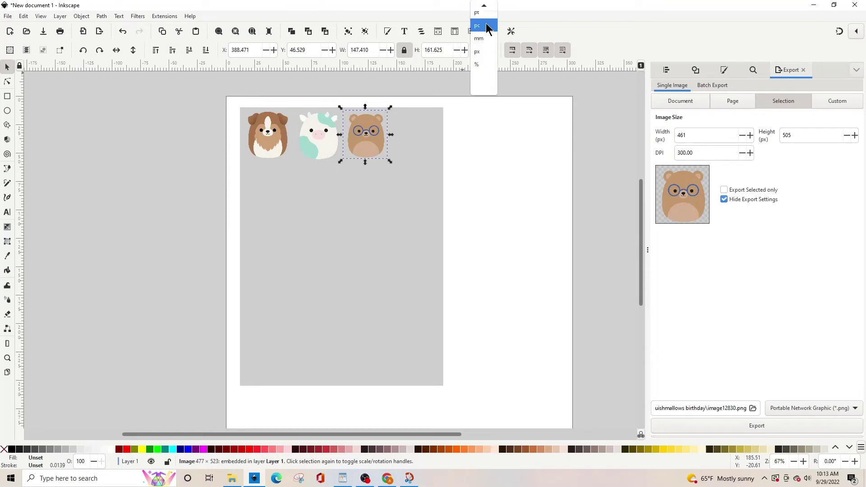
{"action": "left_click", "coordinate": [484, 23]}
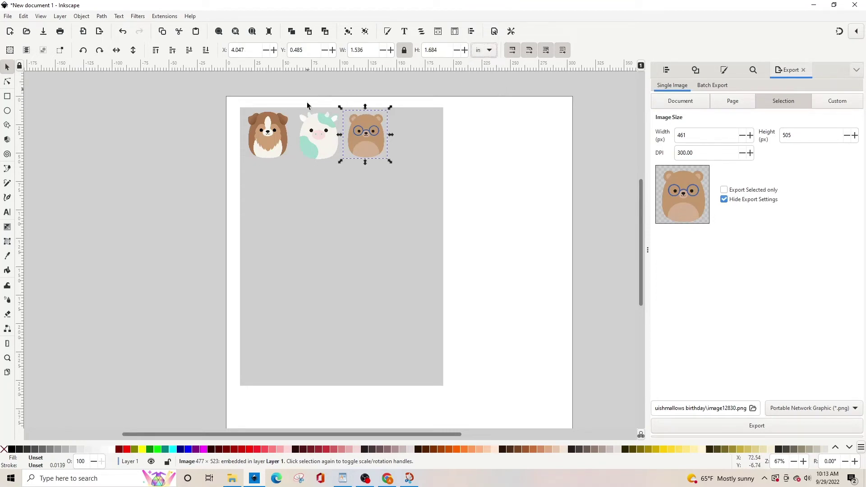
{"action": "left_click", "coordinate": [260, 141]}
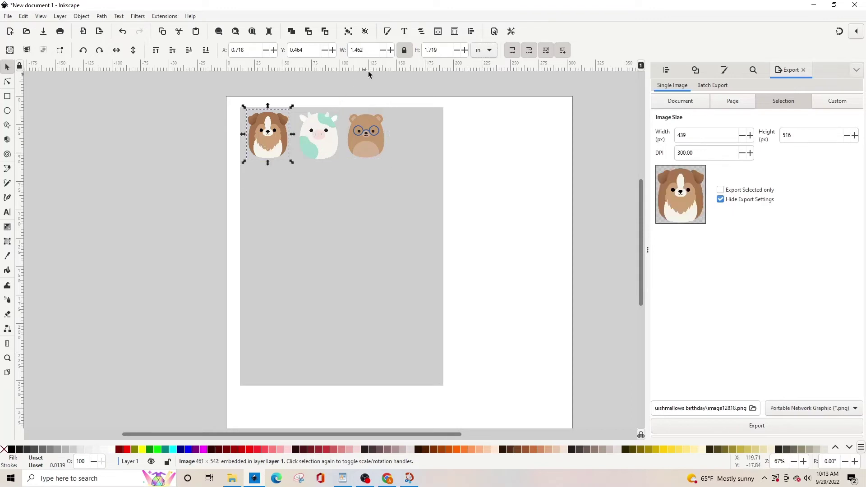
{"action": "left_click", "coordinate": [374, 51]}
{"action": "type", "text": "3"}
{"action": "key", "text": "Return"}
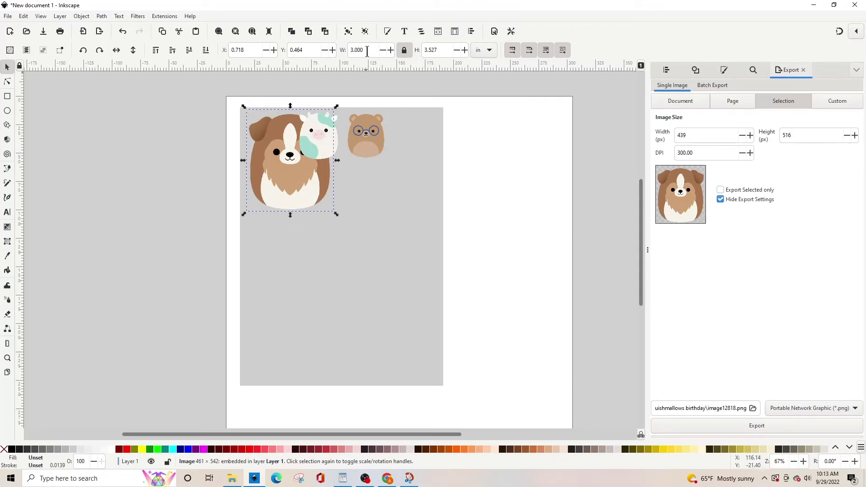
{"action": "double_click", "coordinate": [366, 51]}
{"action": "type", "text": "2"}
{"action": "key", "text": "Return"}
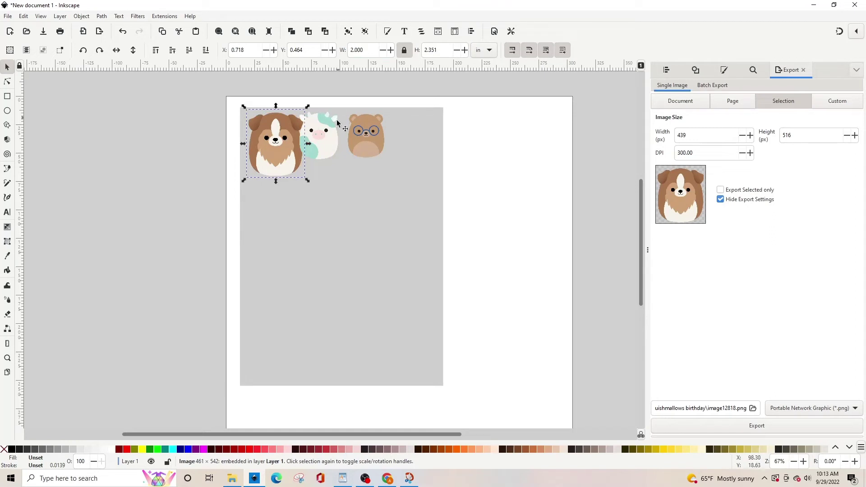
Set the cow and bear images to 2 in wide each.
{"action": "left_click", "coordinate": [334, 131]}
{"action": "double_click", "coordinate": [373, 53]}
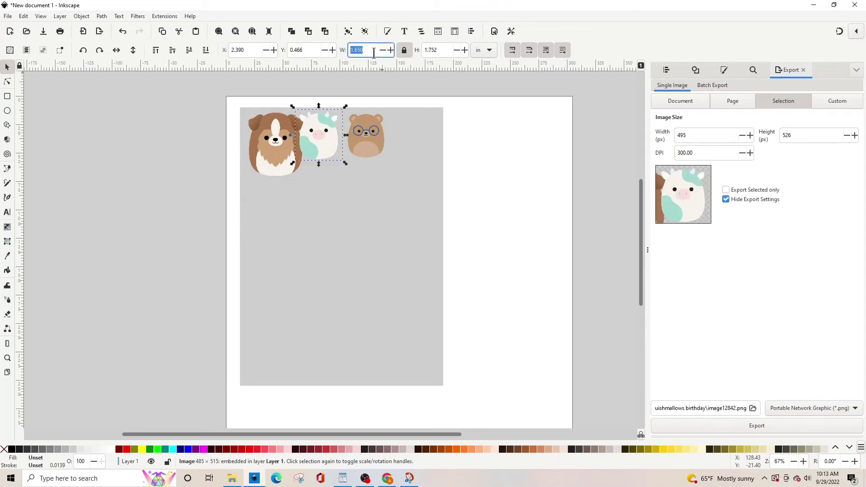
{"action": "type", "text": "2"}
{"action": "key", "text": "Return"}
{"action": "left_click", "coordinate": [365, 134]}
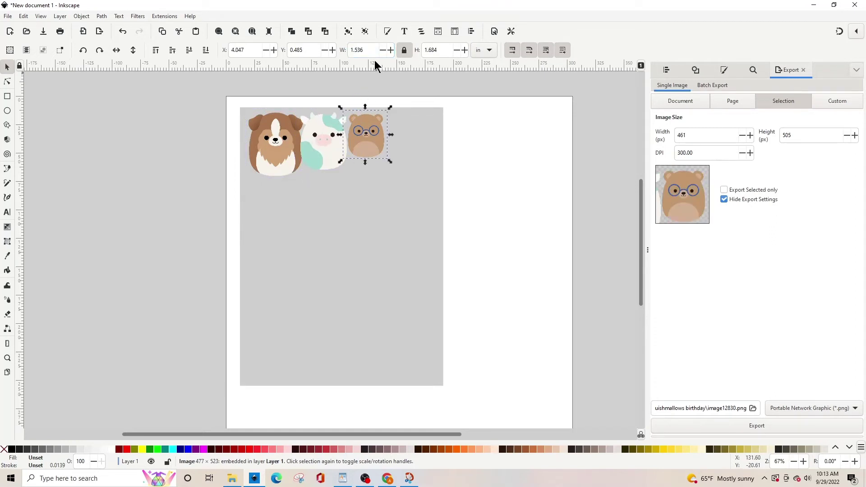
{"action": "double_click", "coordinate": [371, 50]}
{"action": "type", "text": "2"}
{"action": "key", "text": "Return"}
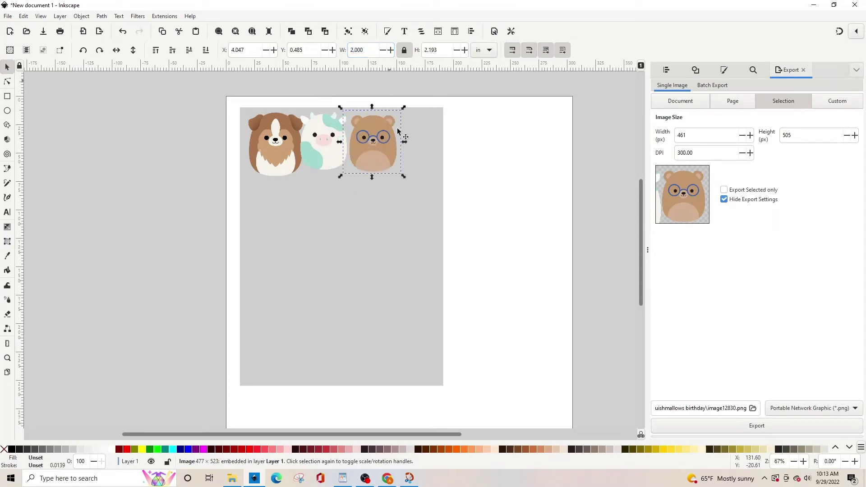
Line up the dog, cow and bear side by side in the top row.
{"action": "left_click_drag", "start_coordinate": [405, 153], "coordinate": [425, 154]}
{"action": "left_click_drag", "start_coordinate": [332, 153], "coordinate": [344, 154]}
{"action": "left_click", "coordinate": [405, 166]}
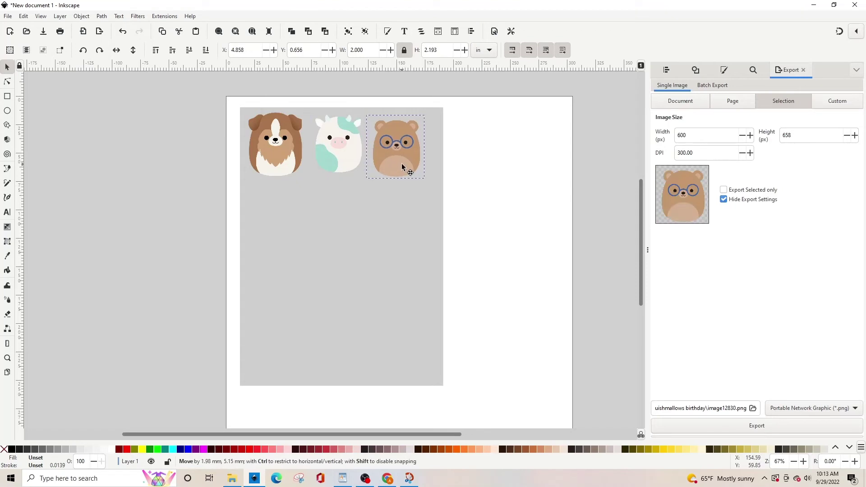
{"action": "left_click", "coordinate": [337, 160]}
{"action": "left_click_drag", "start_coordinate": [403, 149], "coordinate": [407, 145]}
Fill the second row with three copies of the cow.
{"action": "left_click", "coordinate": [327, 161]}
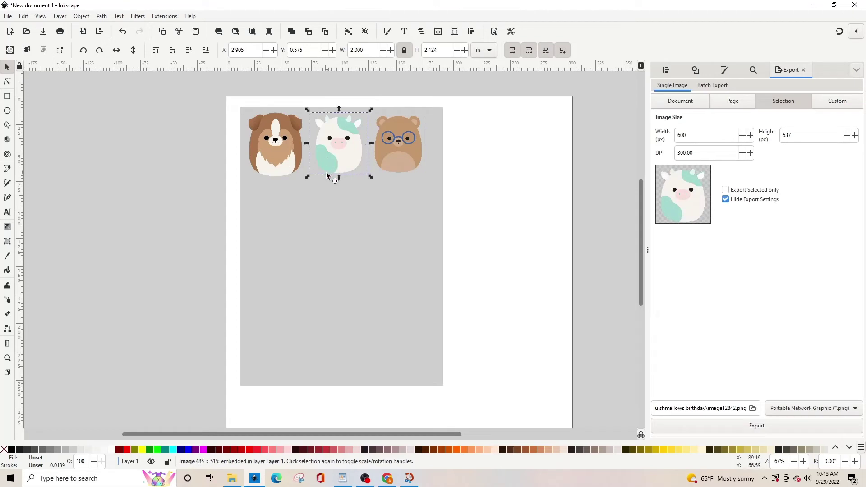
{"action": "key", "text": "ctrl+d"}
{"action": "left_click_drag", "start_coordinate": [343, 147], "coordinate": [284, 223]}
{"action": "key", "text": "ctrl+v"}
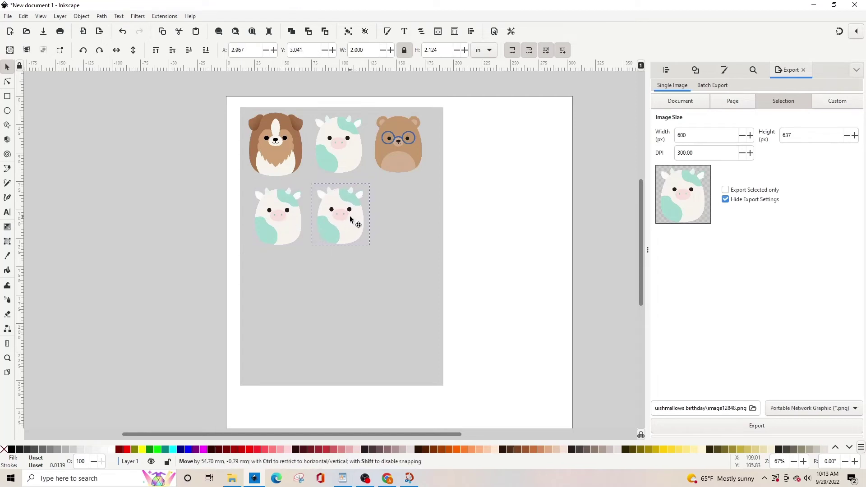
{"action": "key", "text": "ctrl+d"}
{"action": "left_click_drag", "start_coordinate": [351, 220], "coordinate": [404, 216]}
Fill the third row with two bear copies and a dog copy.
{"action": "left_click", "coordinate": [403, 158]}
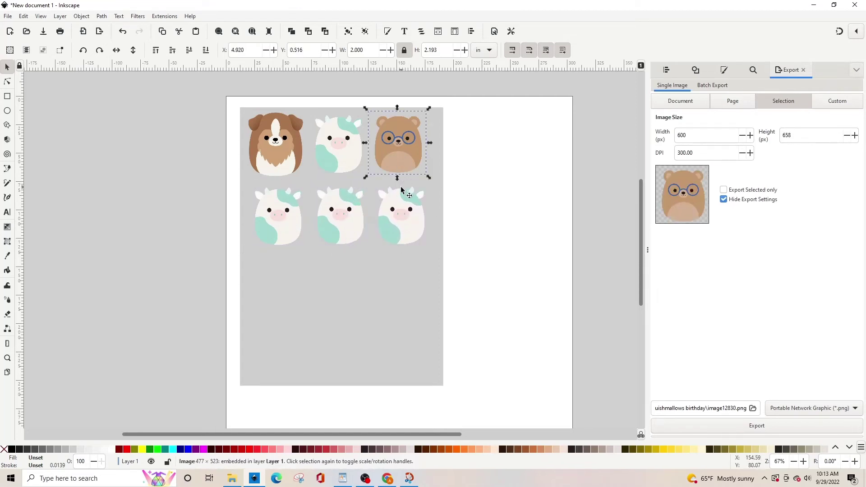
{"action": "key", "text": "ctrl+d"}
{"action": "left_click_drag", "start_coordinate": [399, 149], "coordinate": [347, 286]}
{"action": "key", "text": "ctrl+d"}
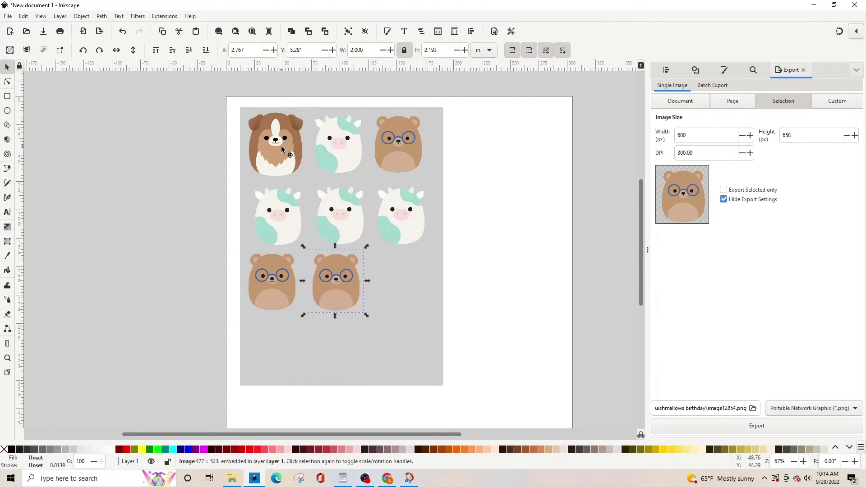
{"action": "left_click", "coordinate": [281, 149]}
{"action": "key", "text": "ctrl+d"}
{"action": "left_click_drag", "start_coordinate": [284, 153], "coordinate": [341, 346]}
Fill the bottom row with two dog copies and a cow copy.
{"action": "key", "text": "ctrl+d"}
{"action": "key", "text": "ctrl+d"}
{"action": "left_click", "coordinate": [393, 237]}
{"action": "key", "text": "ctrl+d"}
{"action": "left_click_drag", "start_coordinate": [402, 216], "coordinate": [405, 348]}
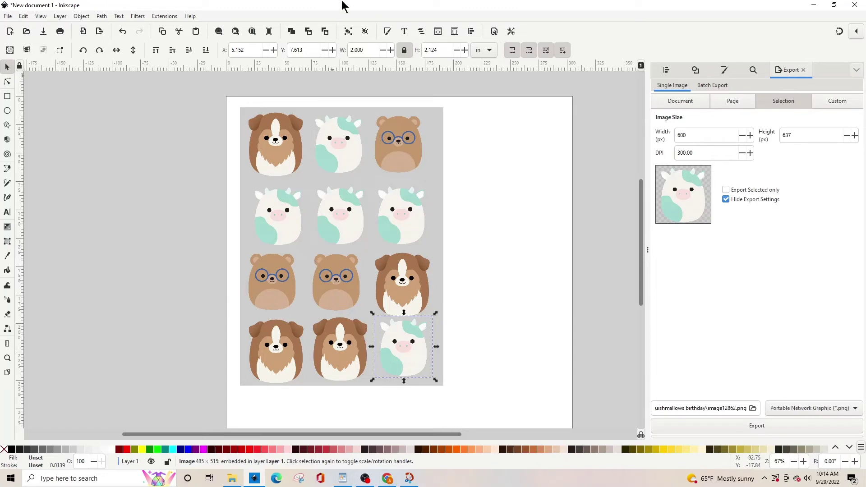
{"action": "left_click", "coordinate": [436, 120]}
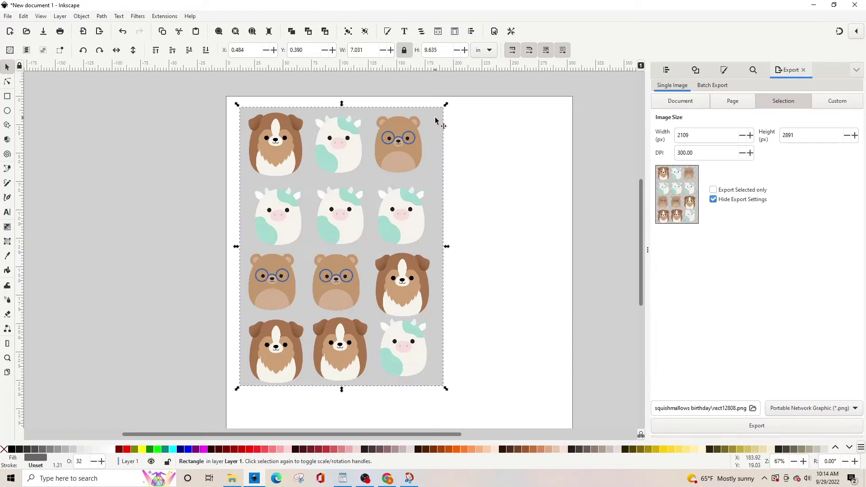
Delete the grey background rectangle and group all twelve stickers.
{"action": "key", "text": "Delete"}
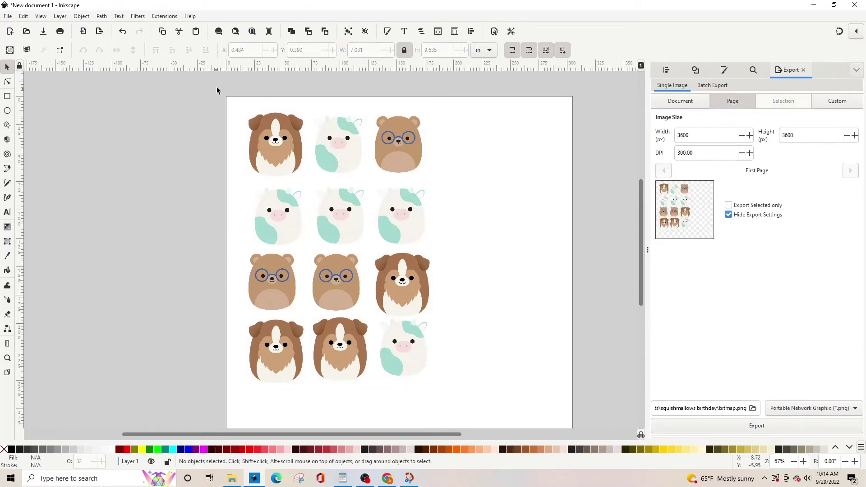
{"action": "left_click_drag", "start_coordinate": [217, 87], "coordinate": [449, 399]}
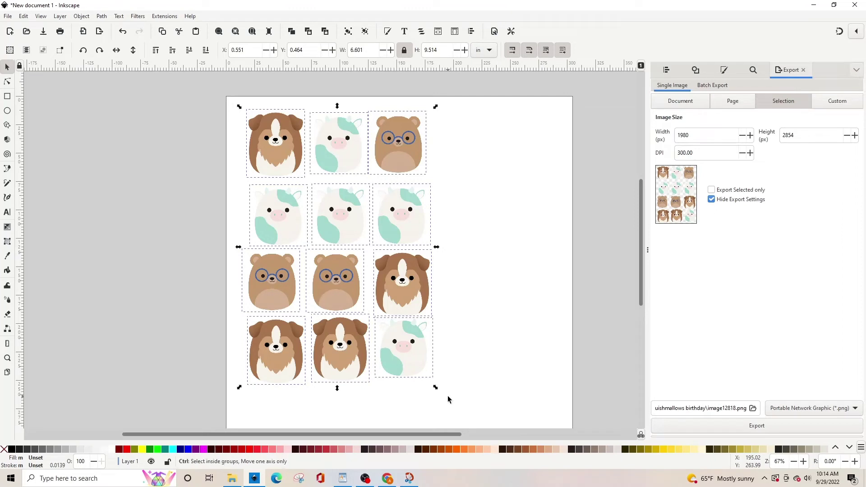
{"action": "key", "text": "ctrl+g"}
Size the sticker group to 6.75 in wide by 9.25 in tall, then relock proportions.
{"action": "double_click", "coordinate": [369, 50]}
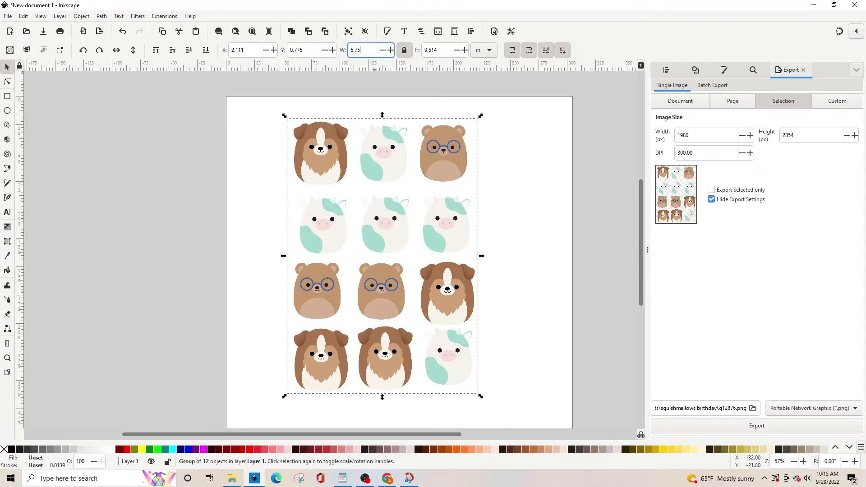
{"action": "key", "text": "Tab"}
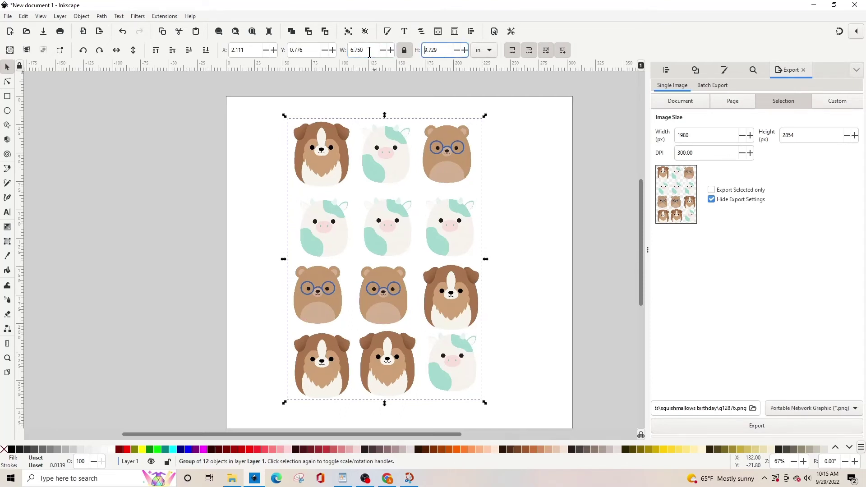
{"action": "left_click", "coordinate": [403, 51]}
{"action": "left_click_drag", "start_coordinate": [429, 50], "coordinate": [436, 50]}
{"action": "type", "text": "9.25"}
{"action": "key", "text": "Return"}
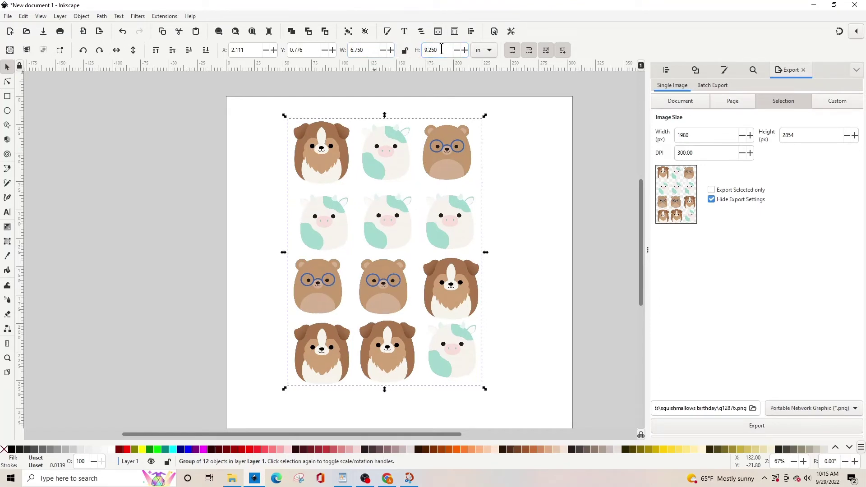
{"action": "left_click", "coordinate": [404, 50]}
Export the selected sticker group to Documents as 'squishmallow sticker sheet.png'.
{"action": "left_click", "coordinate": [518, 181]}
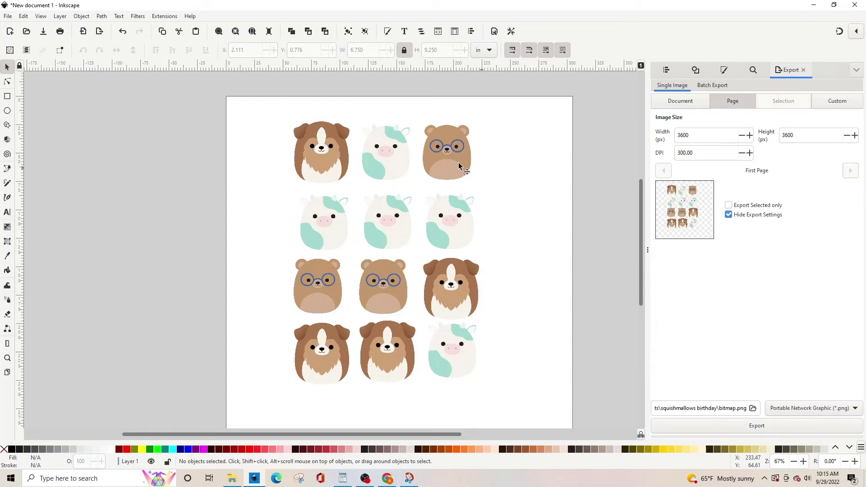
{"action": "left_click", "coordinate": [426, 159]}
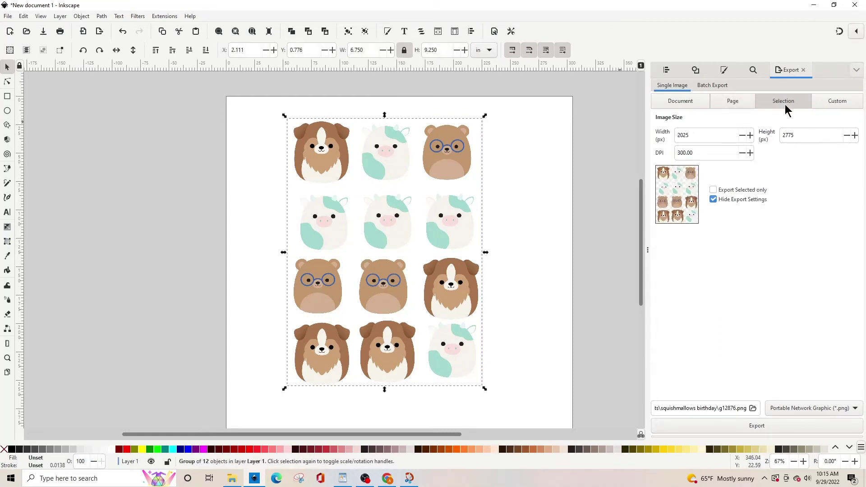
{"action": "left_click", "coordinate": [752, 408]}
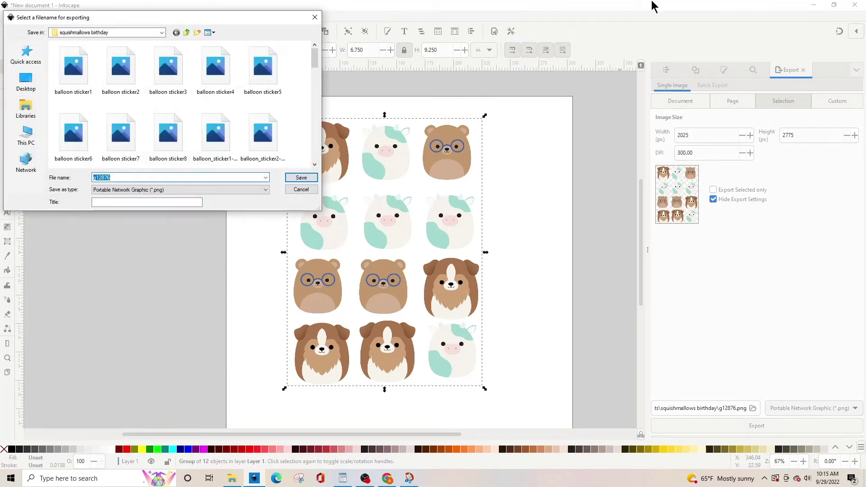
{"action": "left_click", "coordinate": [20, 111]}
{"action": "left_click", "coordinate": [131, 80]}
{"action": "double_click", "coordinate": [131, 79]}
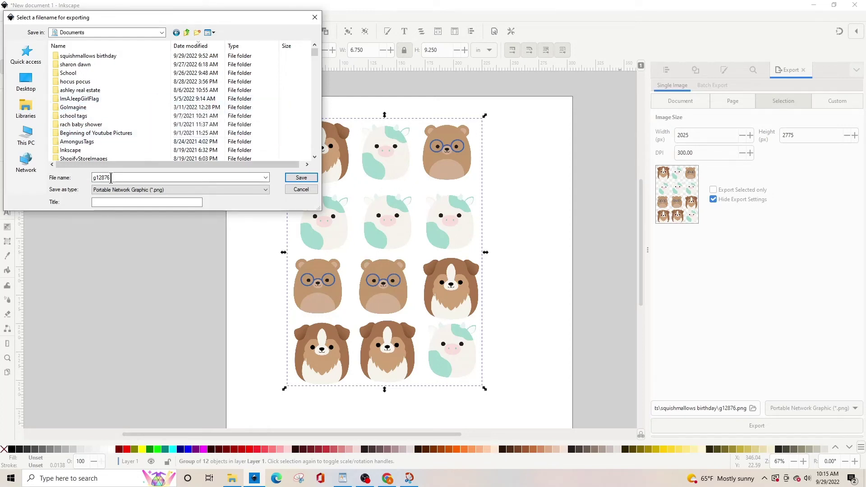
{"action": "double_click", "coordinate": [164, 174]}
{"action": "type", "text": "squishmallow "}
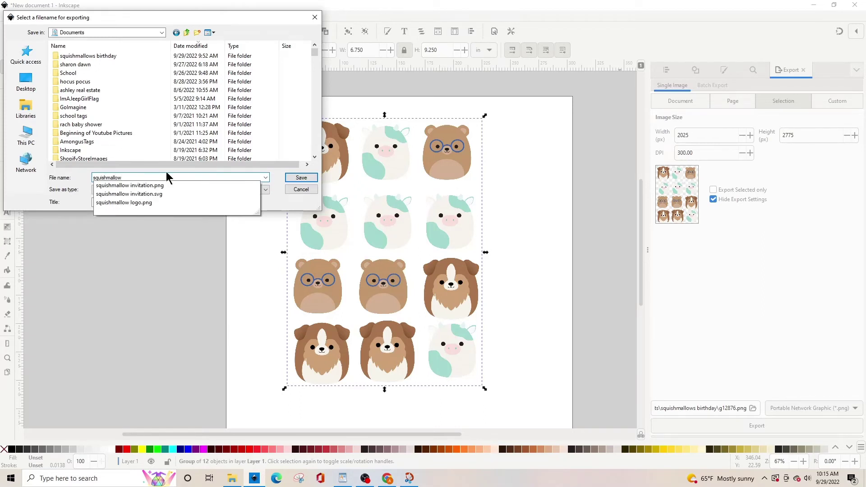
{"action": "type", "text": "sticker"}
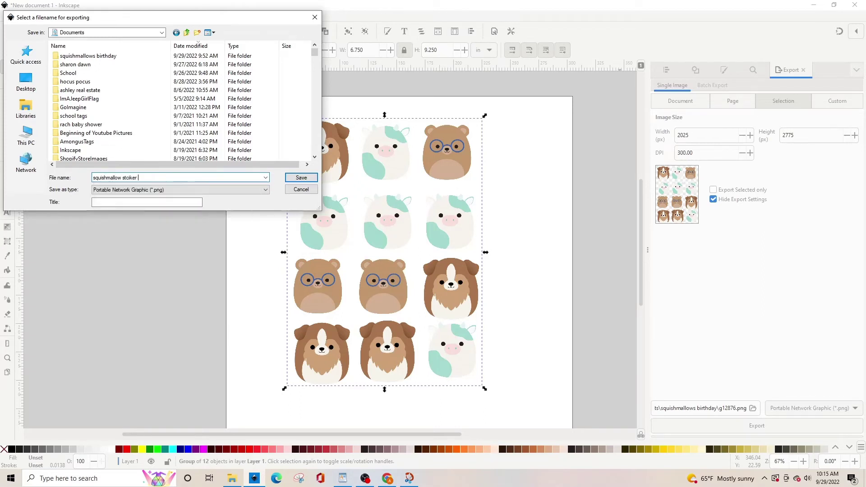
{"action": "key", "text": "BackSpace"}
{"action": "key", "text": "BackSpace"}
{"action": "key", "text": "BackSpace"}
{"action": "key", "text": "Return"}
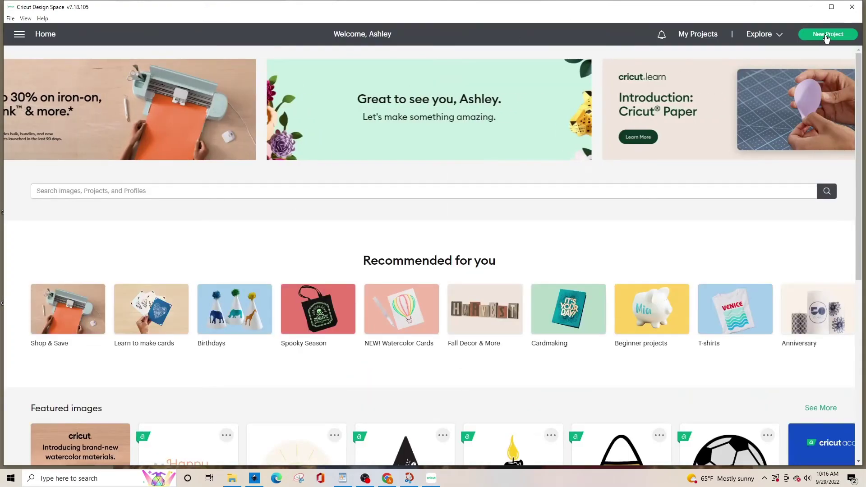
Start a new Cricut project and go to the image upload screen.
{"action": "left_click", "coordinate": [826, 36]}
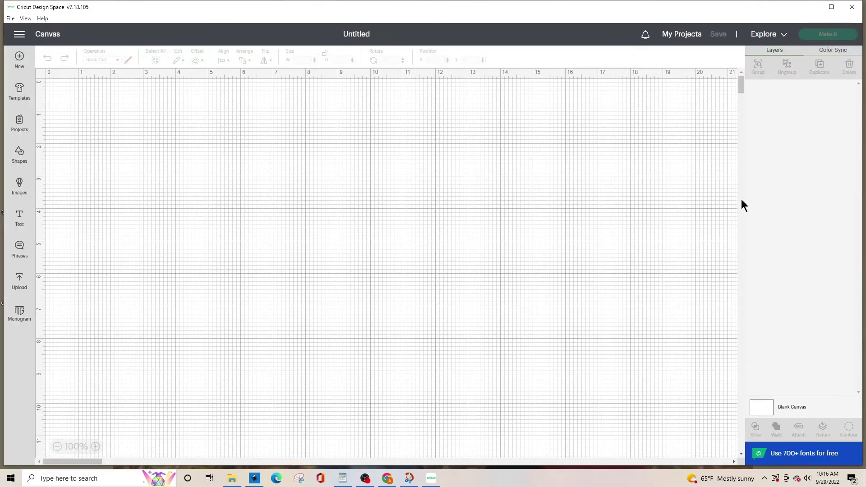
{"action": "left_click", "coordinate": [25, 283]}
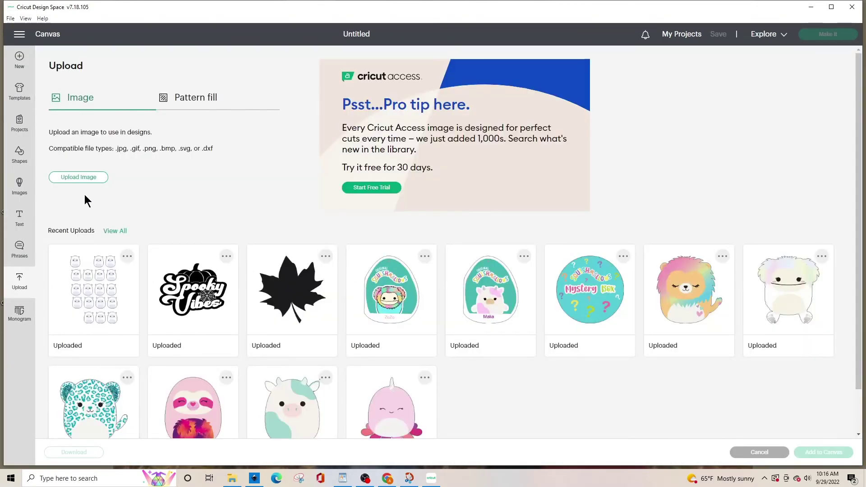
{"action": "left_click", "coordinate": [85, 177]}
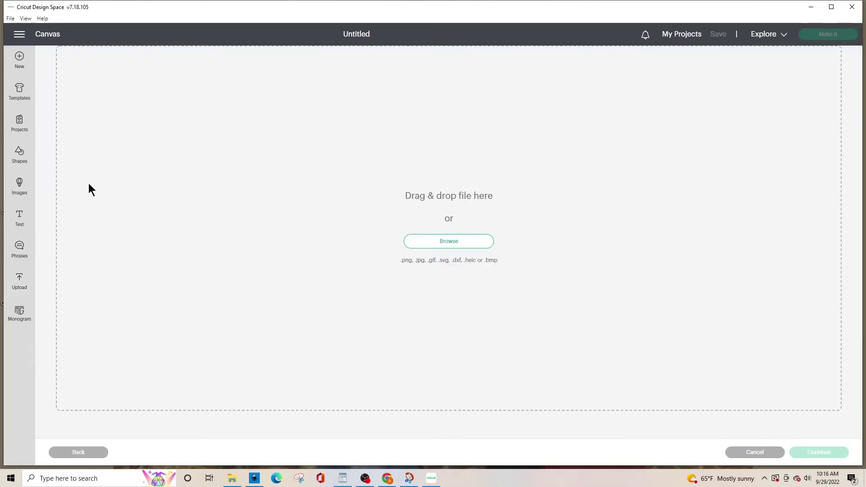
Browse to Documents and open squishmallow sticker sheet.png.
{"action": "left_click", "coordinate": [424, 241]}
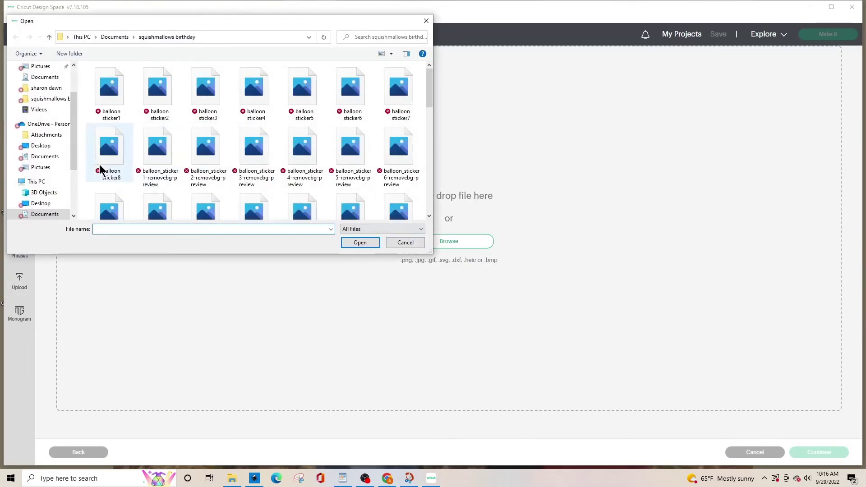
{"action": "left_click", "coordinate": [55, 158]}
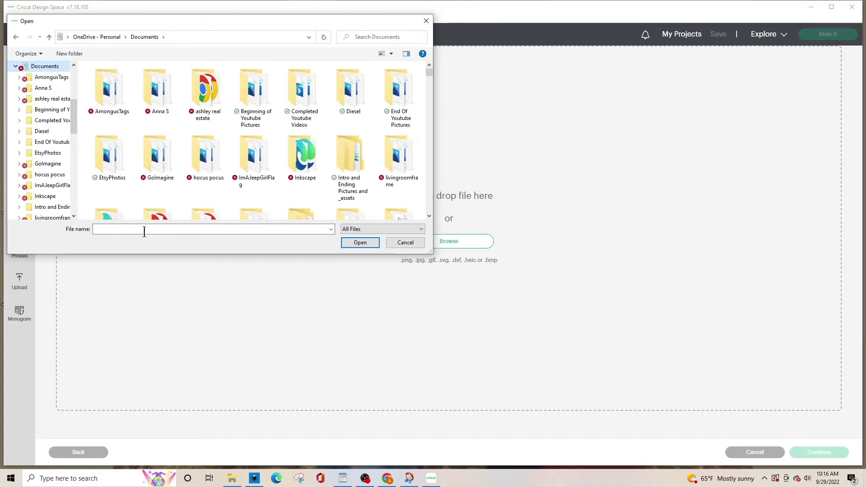
{"action": "type", "text": "s"}
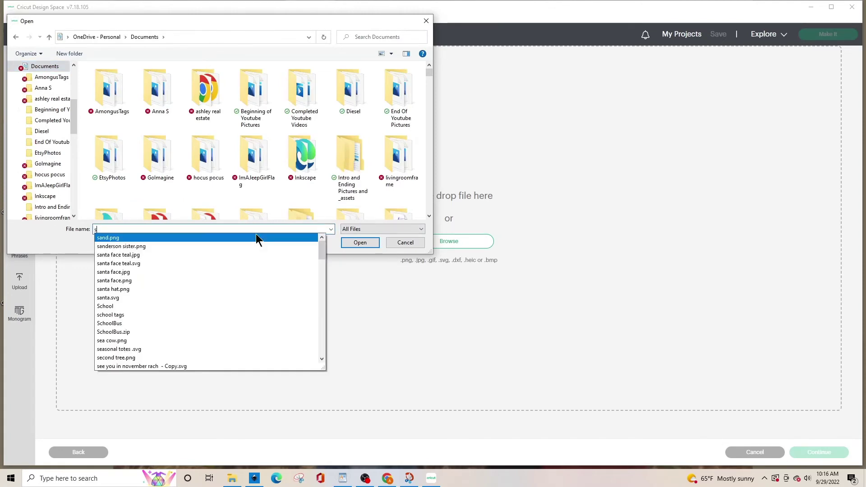
{"action": "type", "text": "quishmallow "}
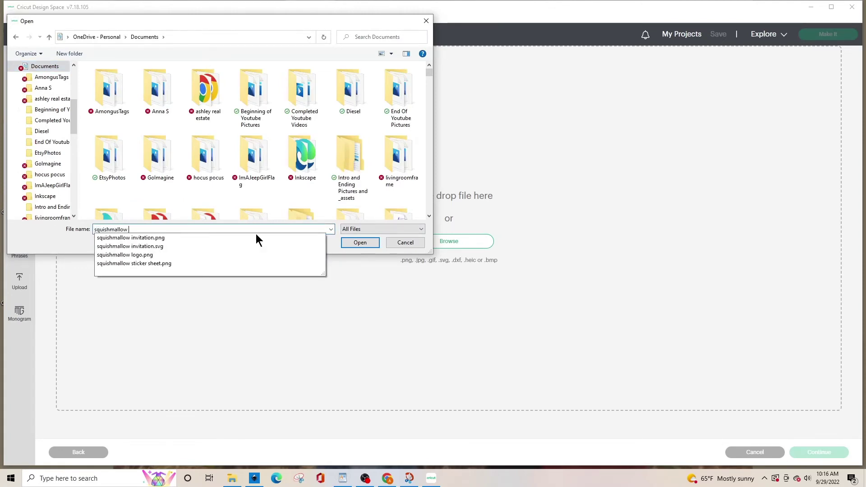
{"action": "type", "text": "sticke"}
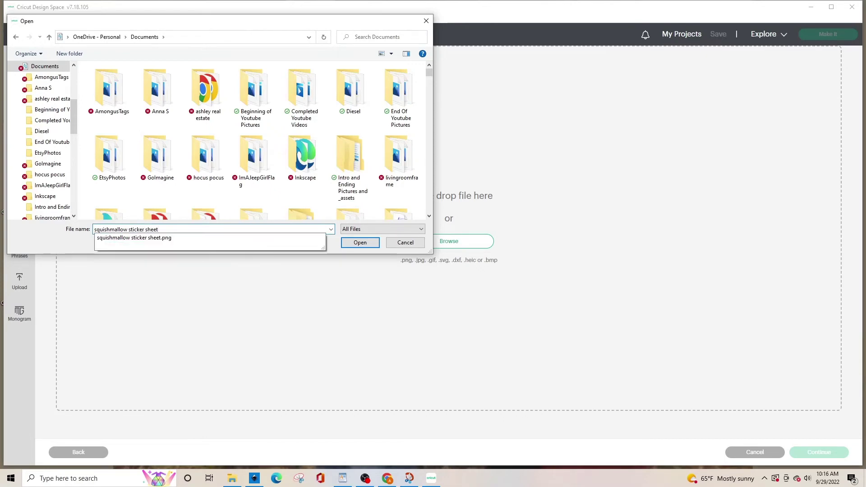
{"action": "type", "text": "r sheet"}
{"action": "left_click", "coordinate": [257, 238]}
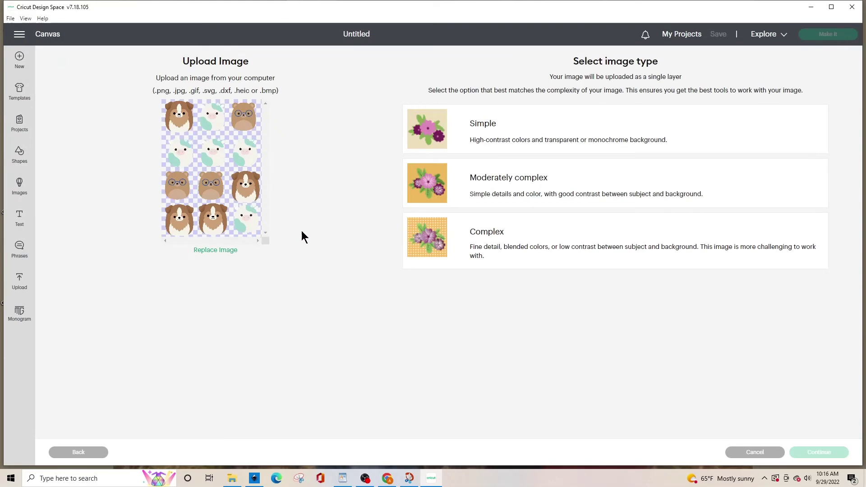
Mark the image as Complex, continue, and zoom in on the sheet.
{"action": "left_click", "coordinate": [484, 228]}
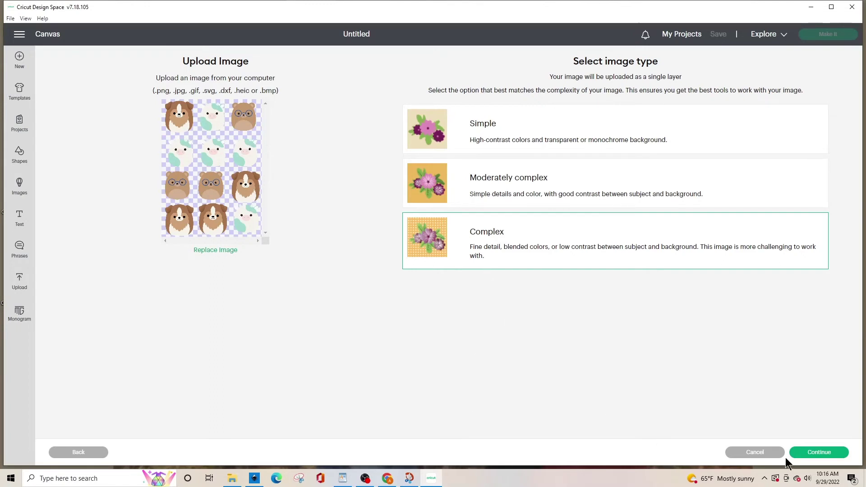
{"action": "left_click", "coordinate": [822, 453]}
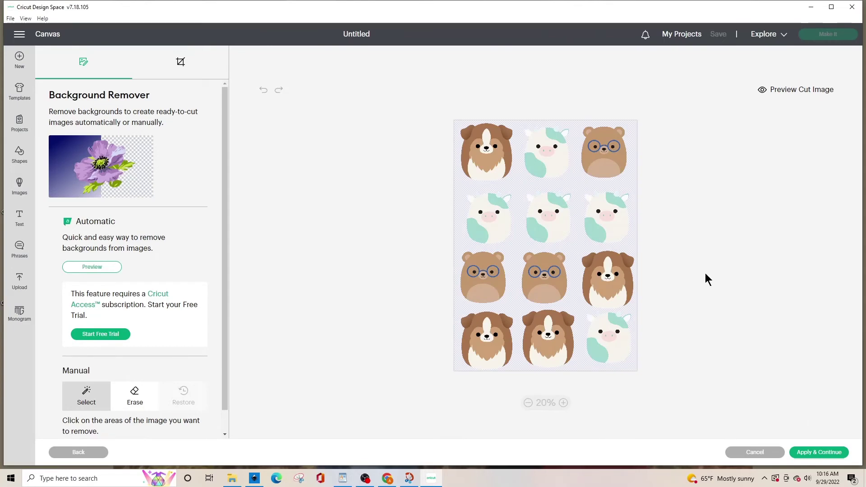
{"action": "left_click", "coordinate": [563, 402]}
{"action": "left_click", "coordinate": [562, 402]}
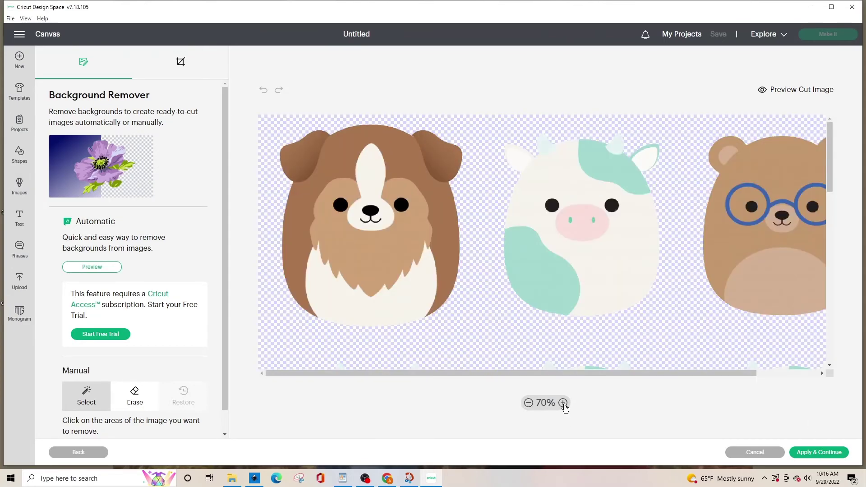
{"action": "mouse_move", "coordinate": [488, 373]}
{"action": "left_mouse_down"}
{"action": "mouse_move", "coordinate": [690, 374]}
{"action": "mouse_move", "coordinate": [495, 375]}
{"action": "left_mouse_up"}
{"action": "scroll", "coordinate": [575, 332], "scroll_direction": "down", "scroll_amount": 5}
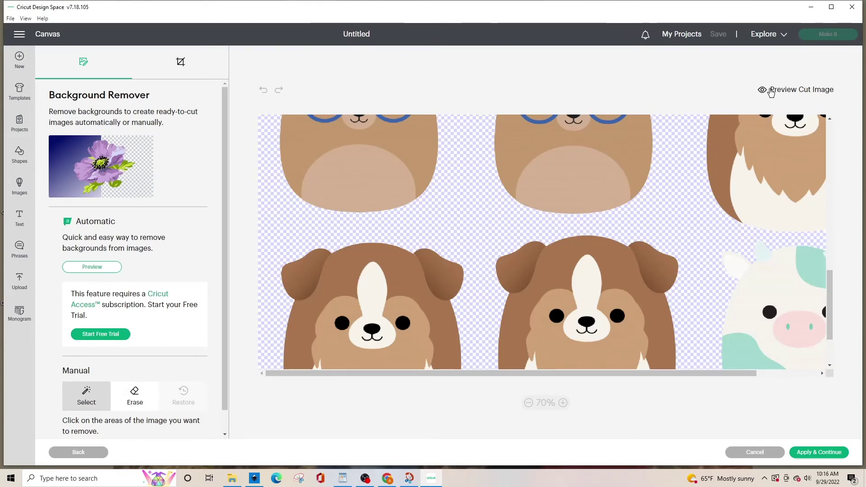
Preview the cut outlines of all twelve sticker silhouettes.
{"action": "left_click", "coordinate": [771, 92]}
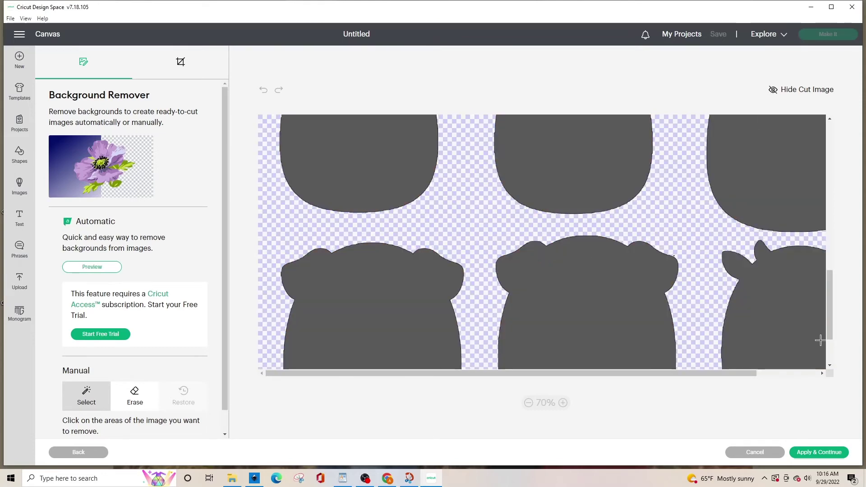
{"action": "left_click", "coordinate": [528, 403]}
{"action": "left_click", "coordinate": [528, 404]}
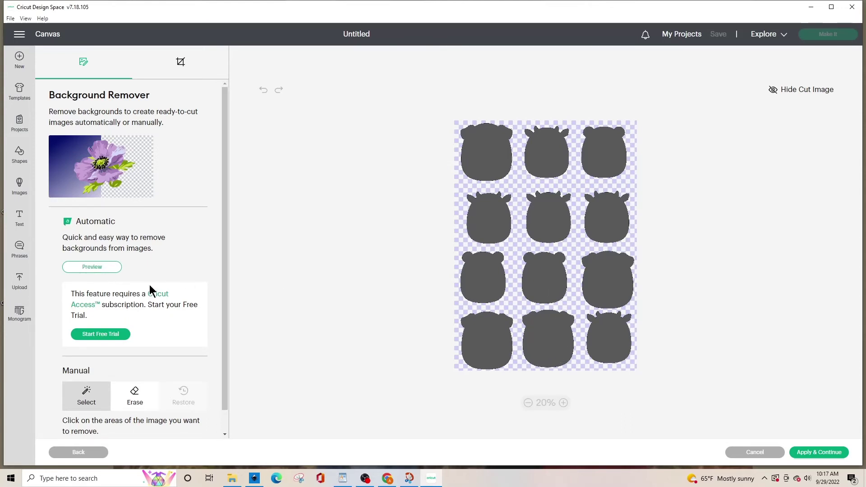
{"action": "scroll", "coordinate": [150, 290], "scroll_direction": "down", "scroll_amount": 1}
Test erasing and restoring a stroke, then return to full colour and apply.
{"action": "left_click", "coordinate": [143, 380]}
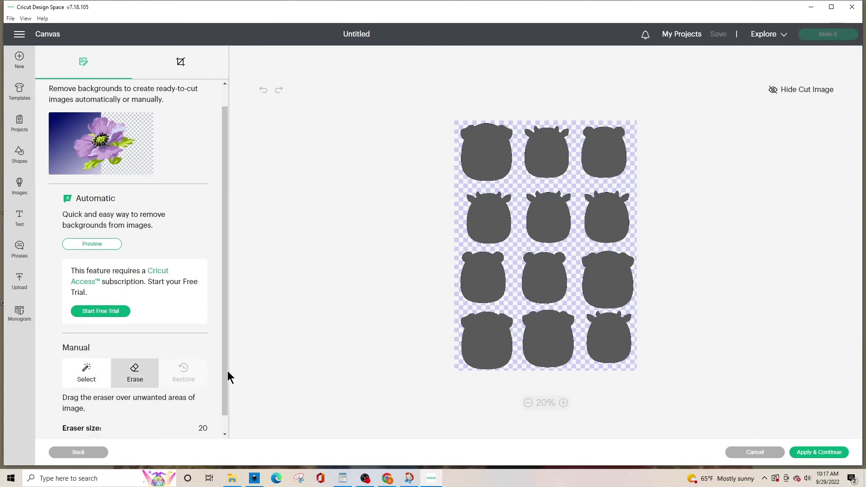
{"action": "scroll", "coordinate": [110, 420], "scroll_direction": "down", "scroll_amount": 1}
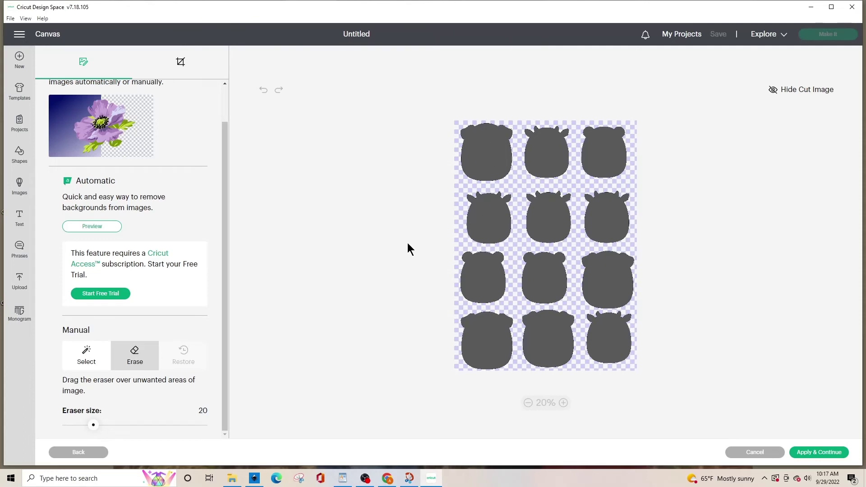
{"action": "left_click_drag", "start_coordinate": [491, 216], "coordinate": [491, 232]}
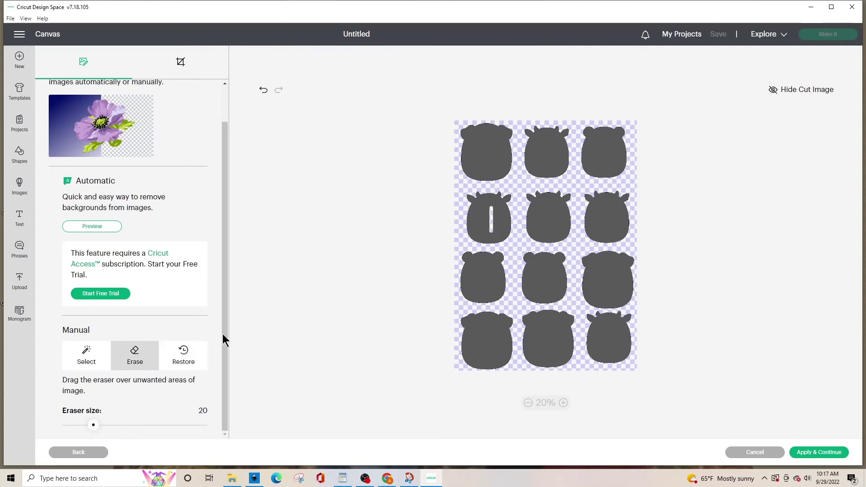
{"action": "left_click", "coordinate": [183, 356]}
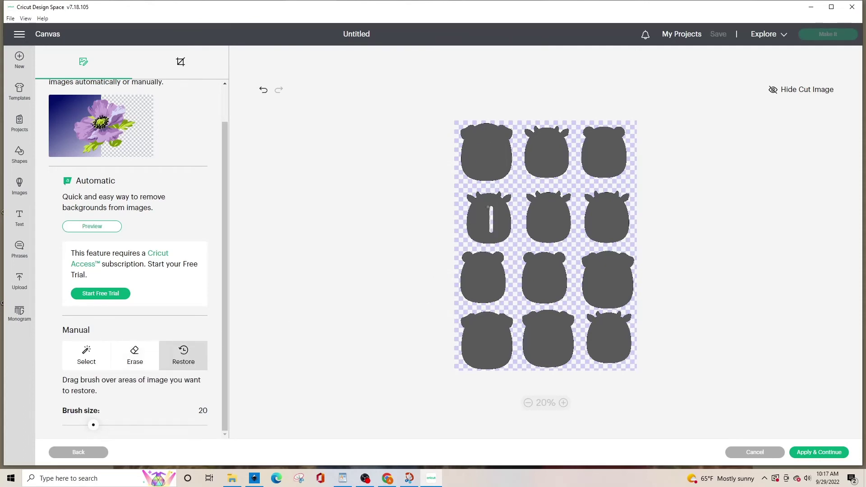
{"action": "left_click_drag", "start_coordinate": [489, 204], "coordinate": [491, 221]}
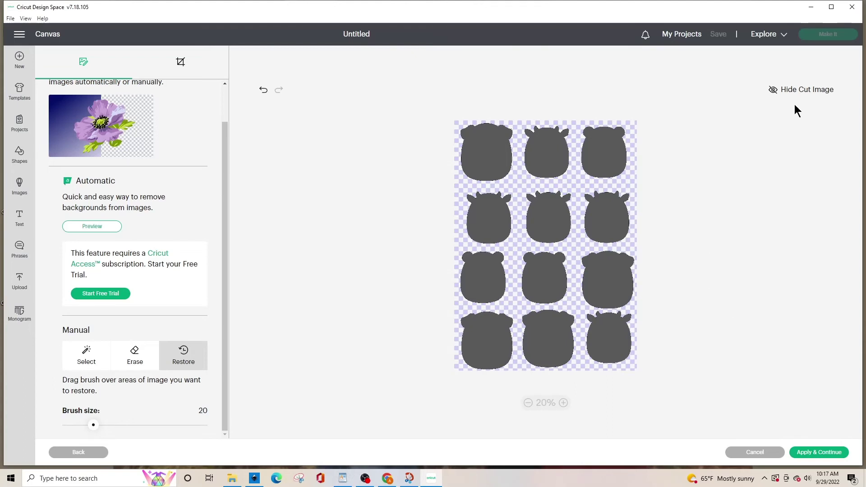
{"action": "left_click", "coordinate": [785, 93]}
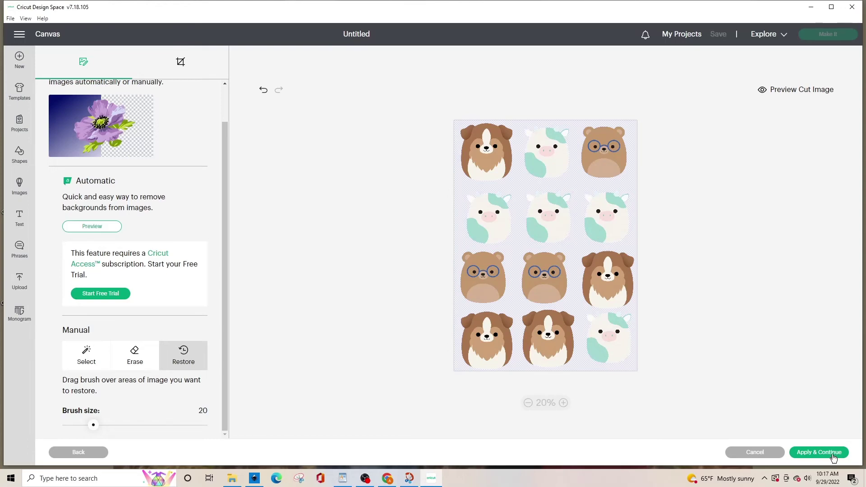
{"action": "left_click", "coordinate": [832, 453]}
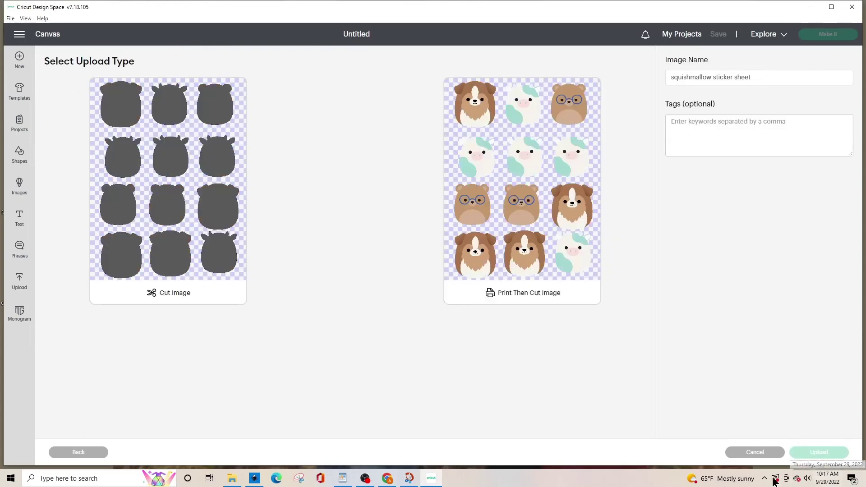
Upload the sheet as a Print Then Cut image and add it from Recent Uploads.
{"action": "left_click", "coordinate": [523, 298]}
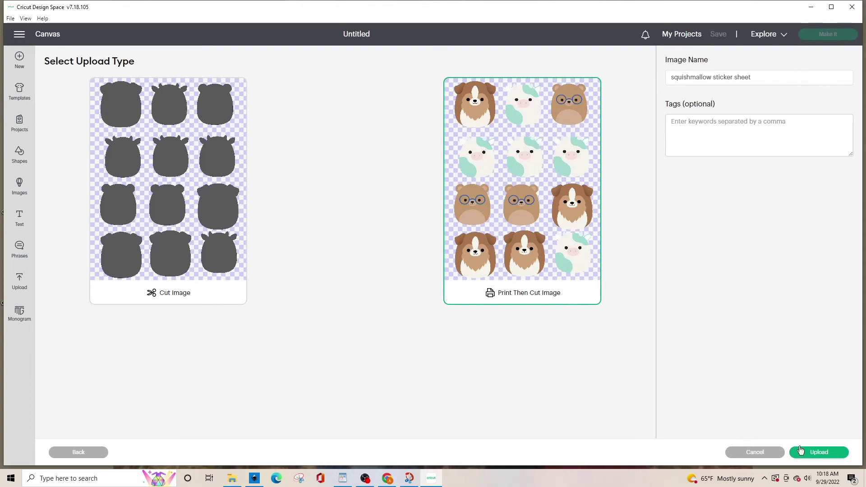
{"action": "left_click", "coordinate": [812, 452]}
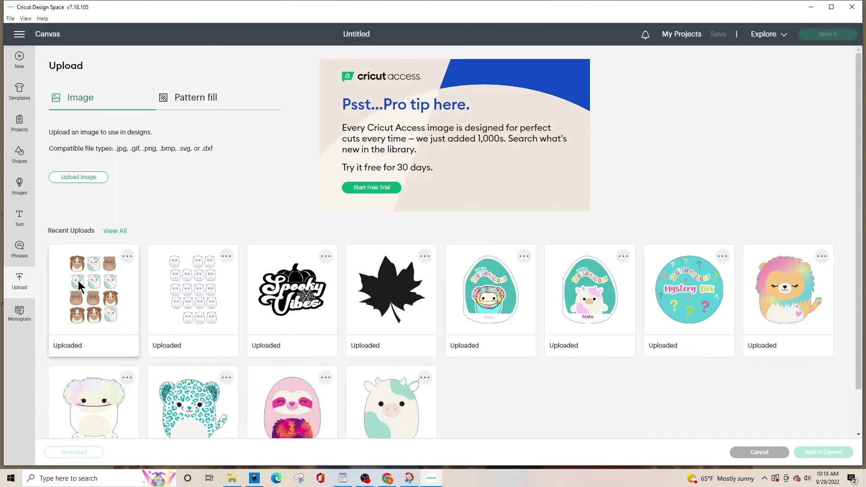
{"action": "left_click", "coordinate": [84, 294]}
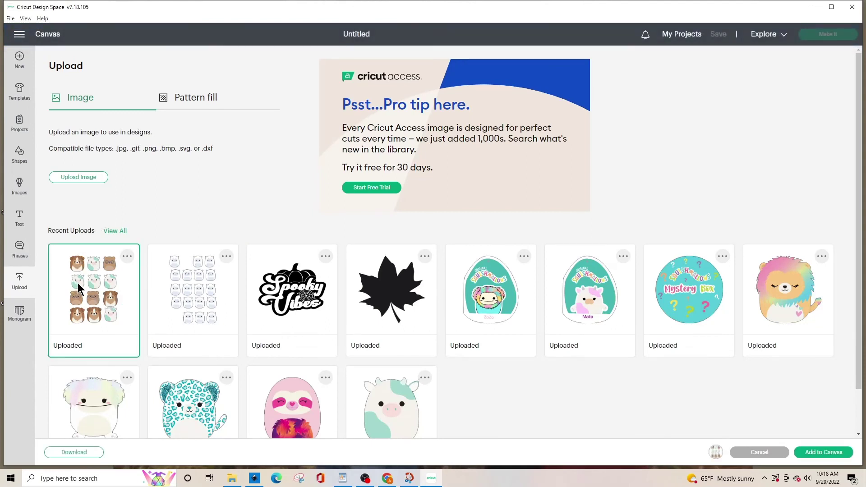
{"action": "left_click", "coordinate": [818, 452]}
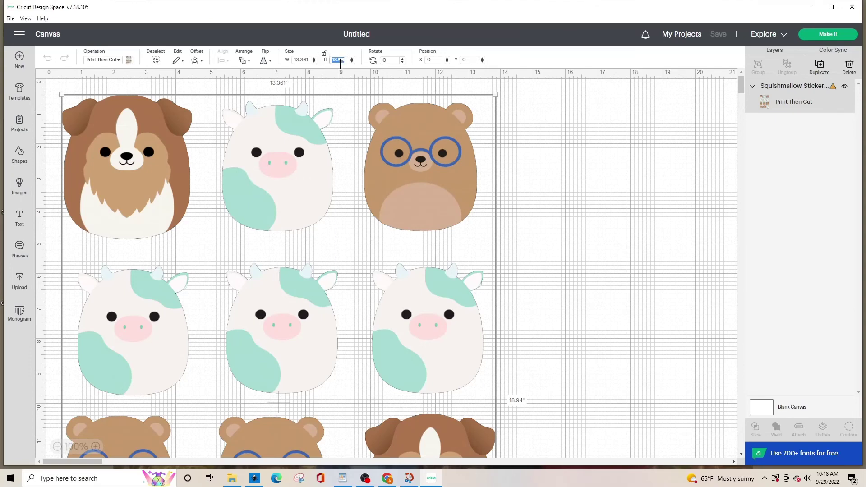
Set the sheet's size to W 6.75 in and H 9.25 in, then nudge it right.
{"action": "left_click", "coordinate": [304, 61]}
{"action": "type", "text": "6.75"}
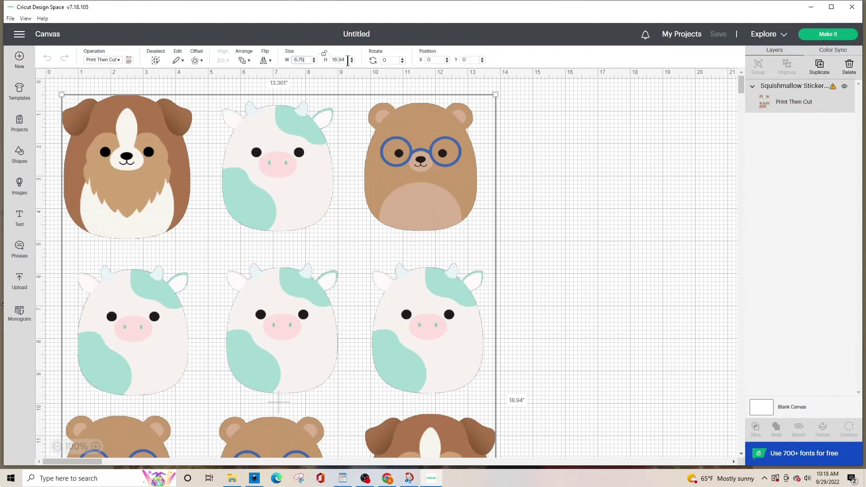
{"action": "left_click", "coordinate": [347, 61]}
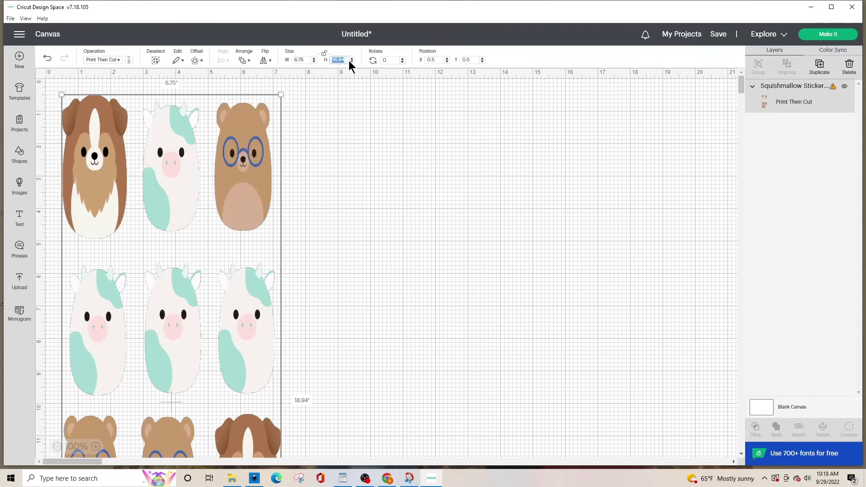
{"action": "type", "text": "9.25"}
{"action": "key", "text": "Return"}
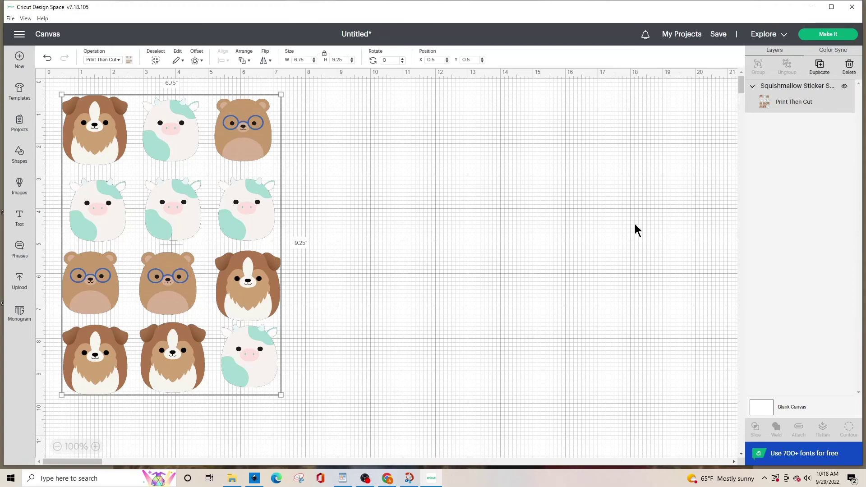
{"action": "left_click_drag", "start_coordinate": [270, 302], "coordinate": [284, 299]}
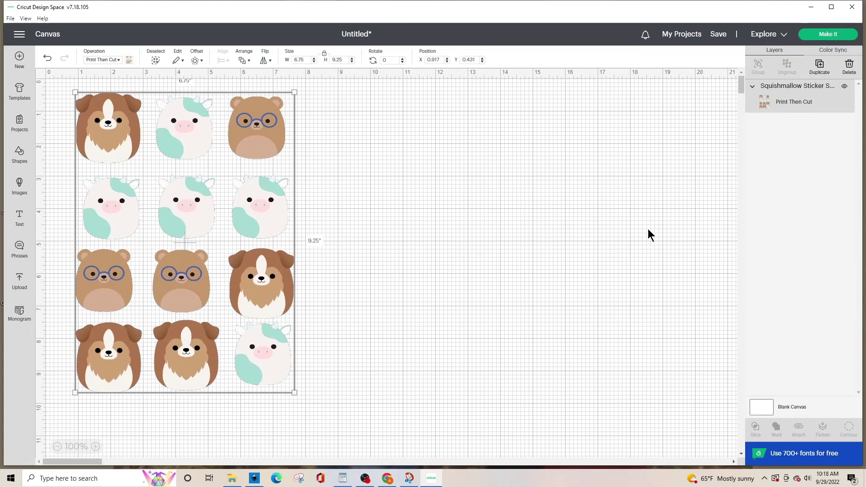
Send the sheet to one Letter 8.5 × 11 in mat and continue past Prepare.
{"action": "left_click", "coordinate": [824, 34]}
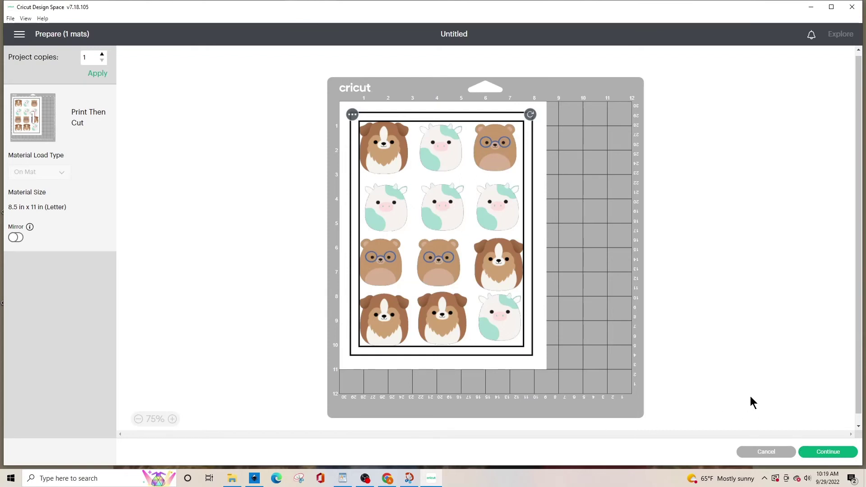
{"action": "left_click", "coordinate": [815, 457]}
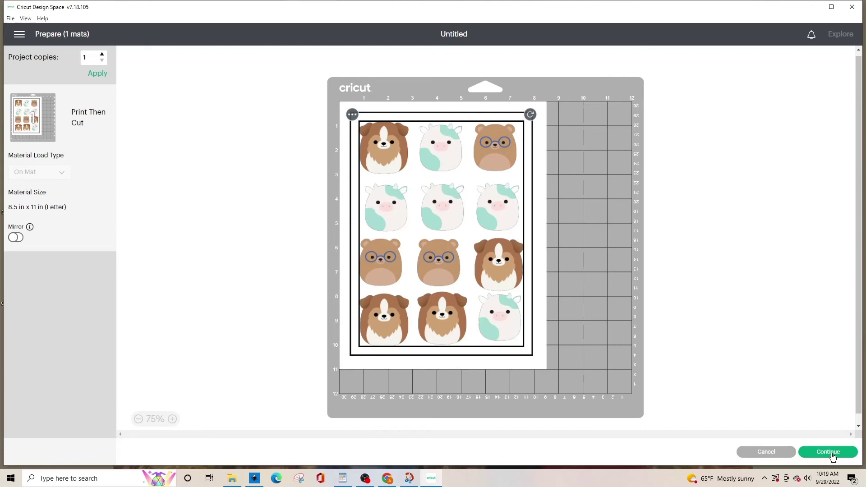